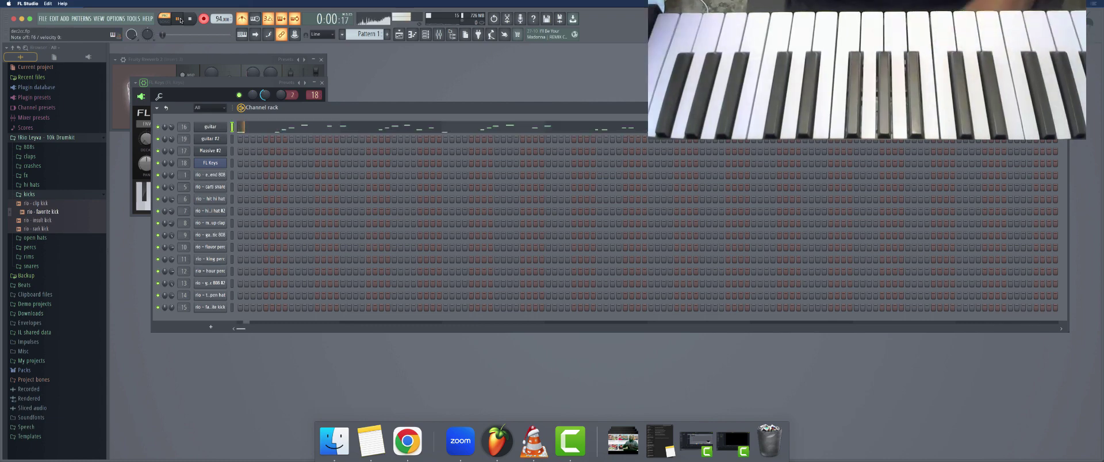
- Stop recording on the guitar channel and review its recorded notes in the piano roll
left_click(204, 19)
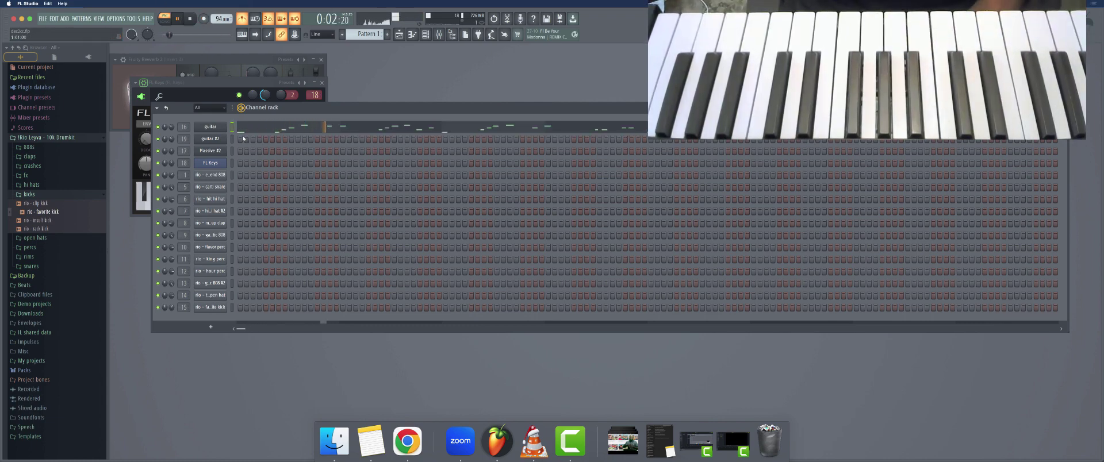
left_click(256, 130)
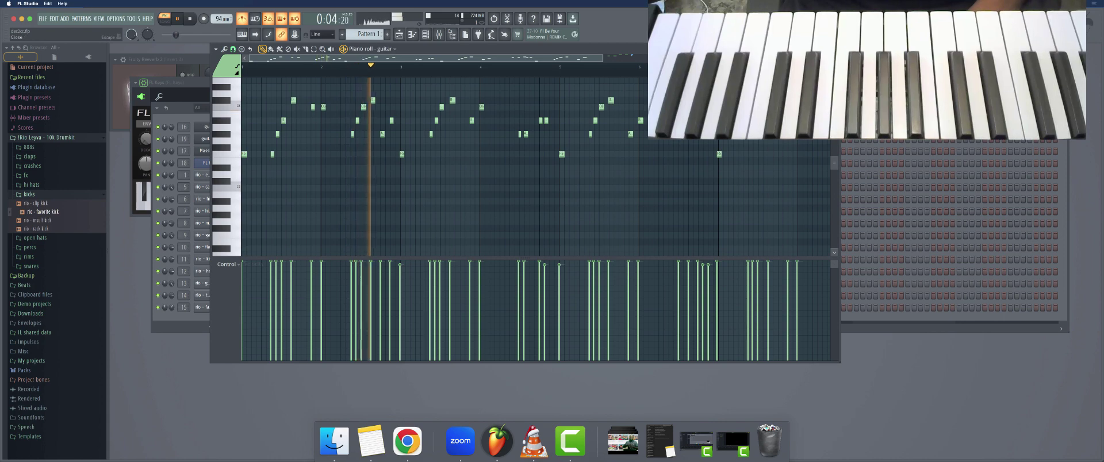
key("F7")
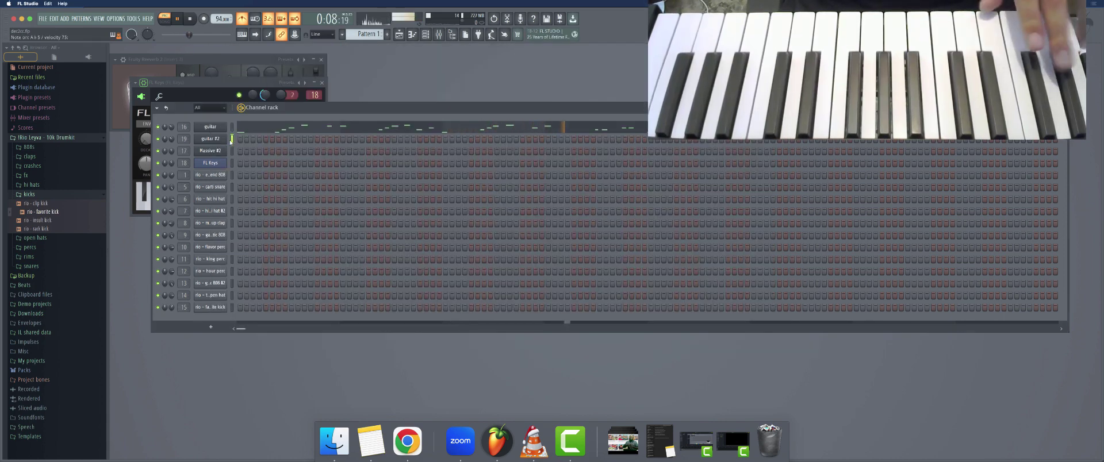
scroll(181, 140, "up", 2)
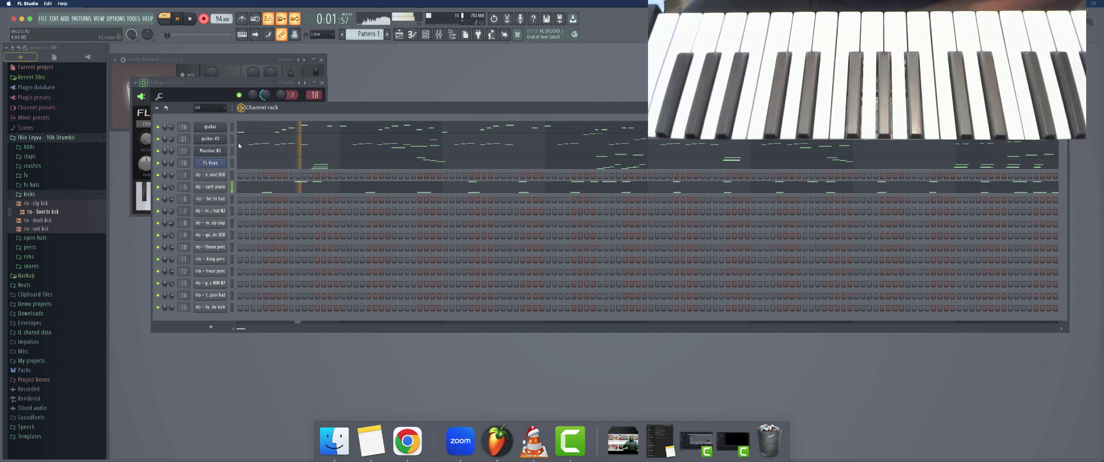
- Record a hit hi hat part and a galactic 808 part into Pattern 1
left_click(232, 199)
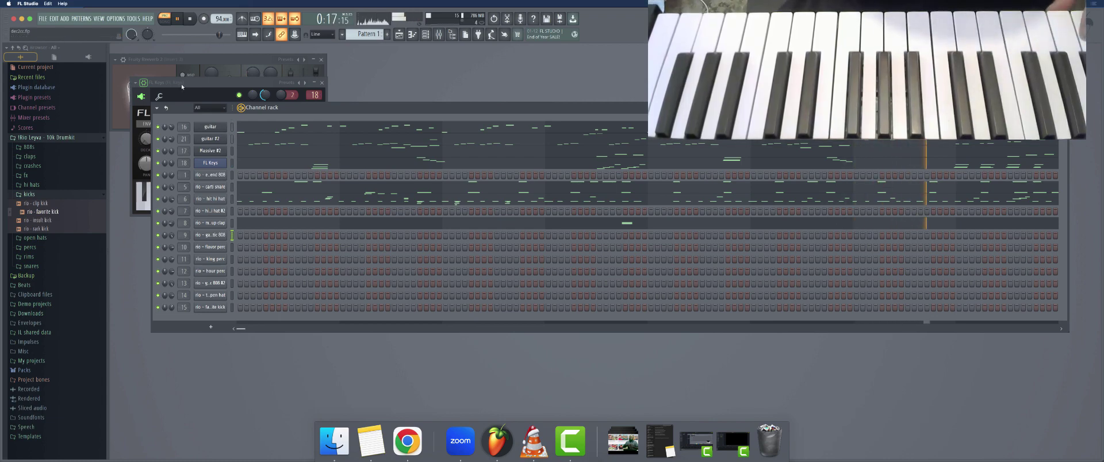
left_click(204, 19)
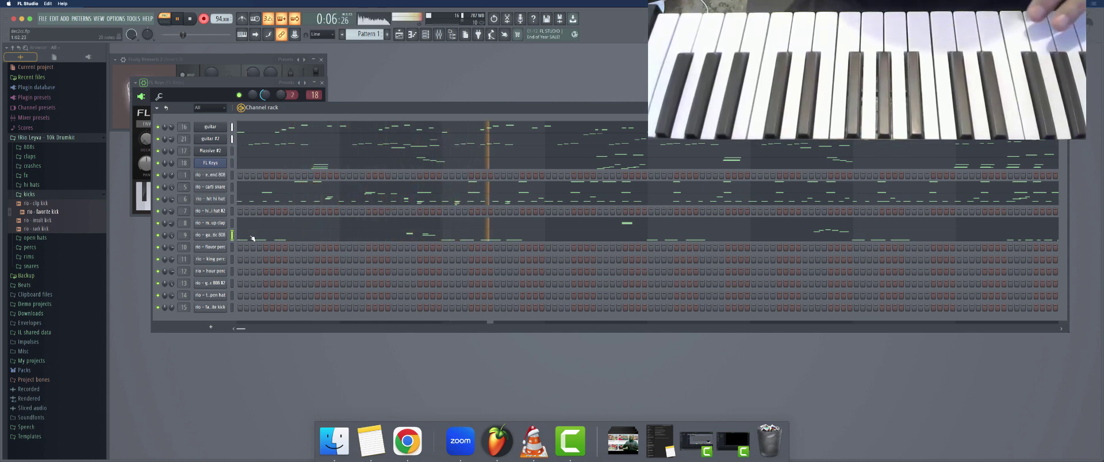
- Delete the stray high notes from the galactic 808 part, keeping only the notes on its main pitch
left_click(252, 239)
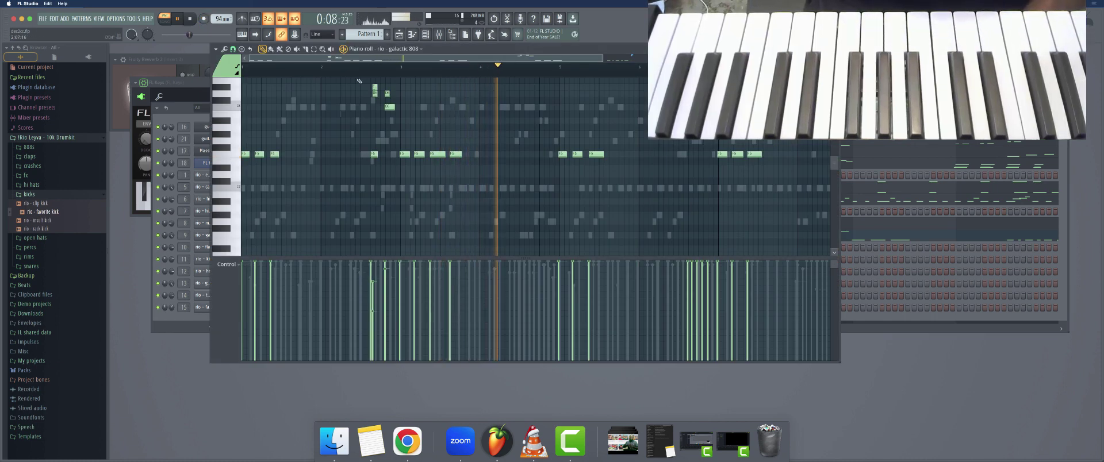
right_click(390, 103)
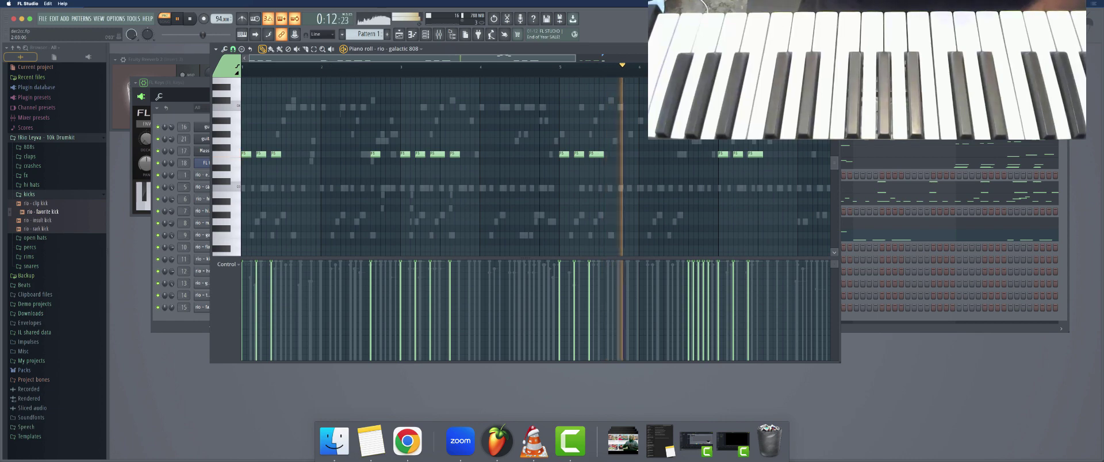
scroll(621, 161, "down", 2)
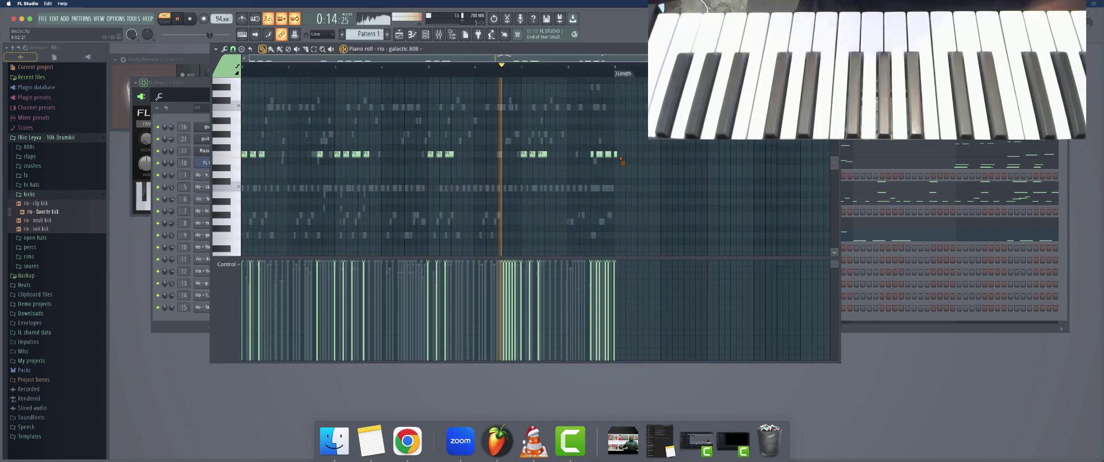
scroll(494, 129, "up", 3)
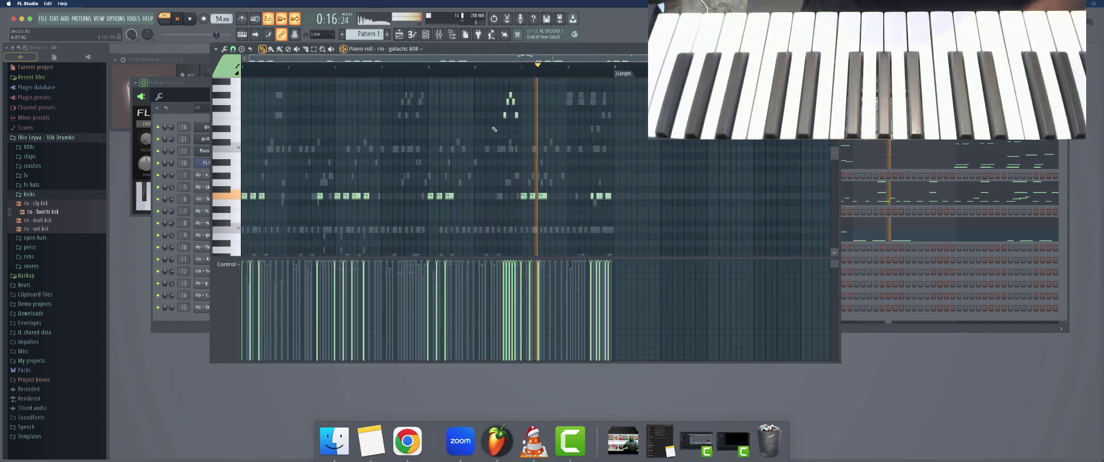
right_click(510, 97)
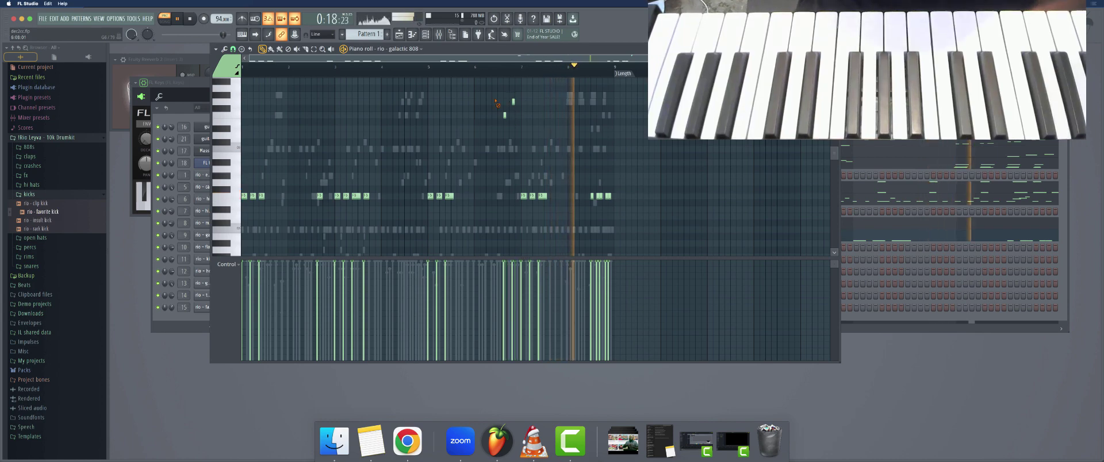
right_click(514, 101)
right_click(505, 115)
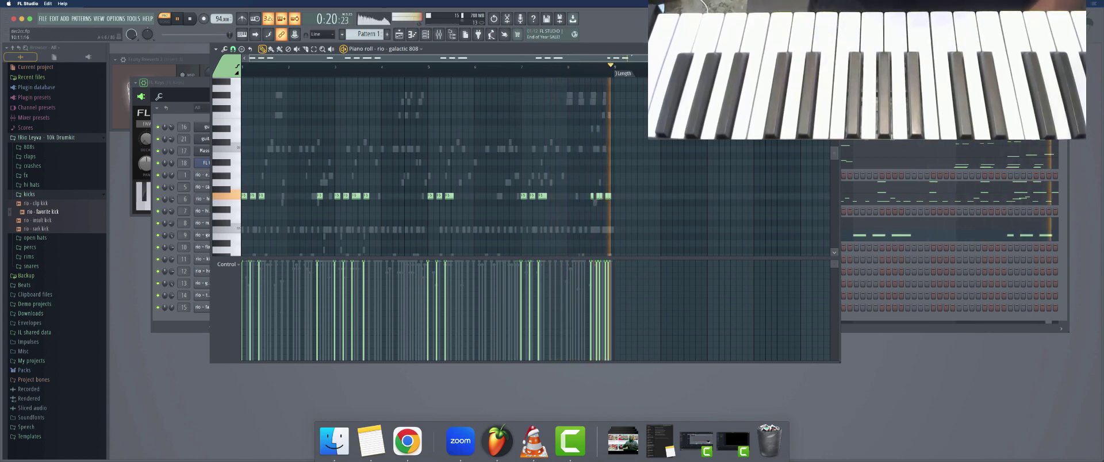
key("F7")
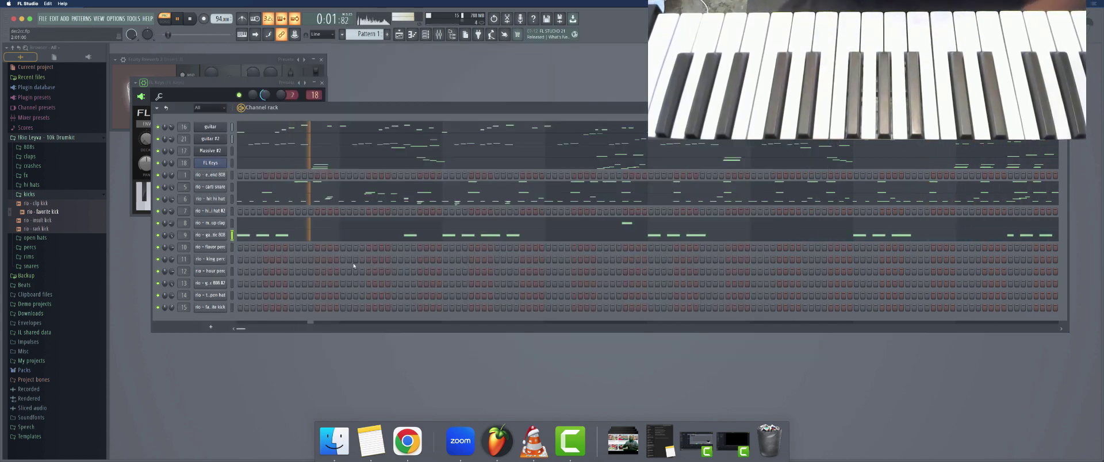
- Review the carti snare and guitar notes in the piano roll while the pattern plays
left_click(249, 187)
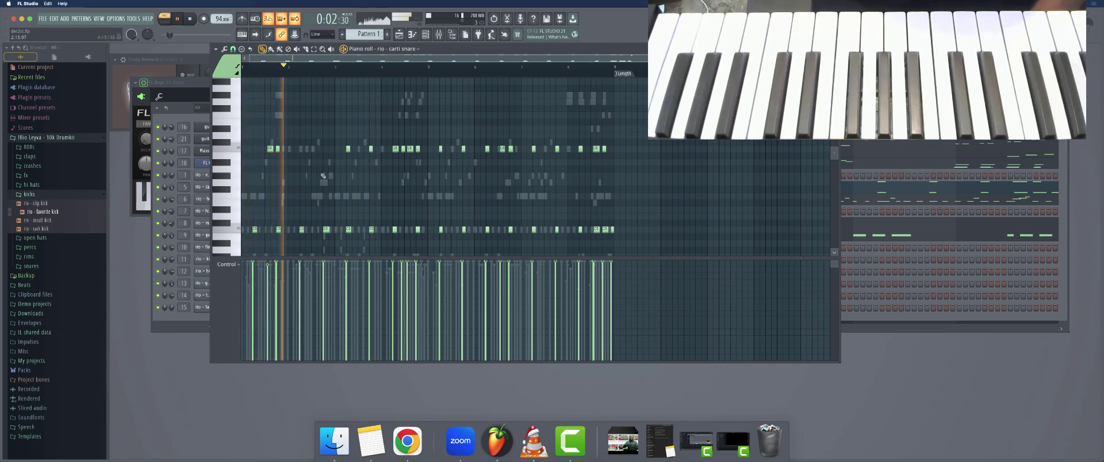
key("F7")
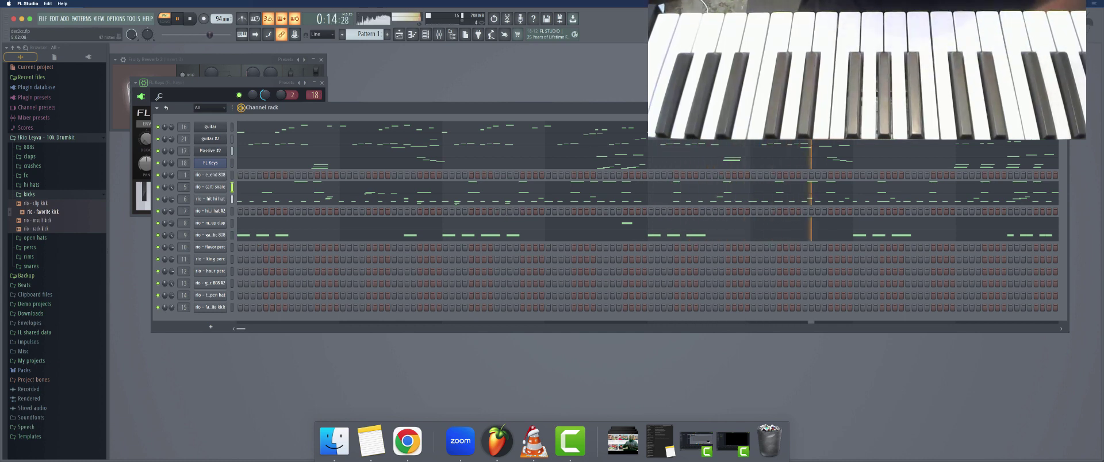
left_click(598, 128)
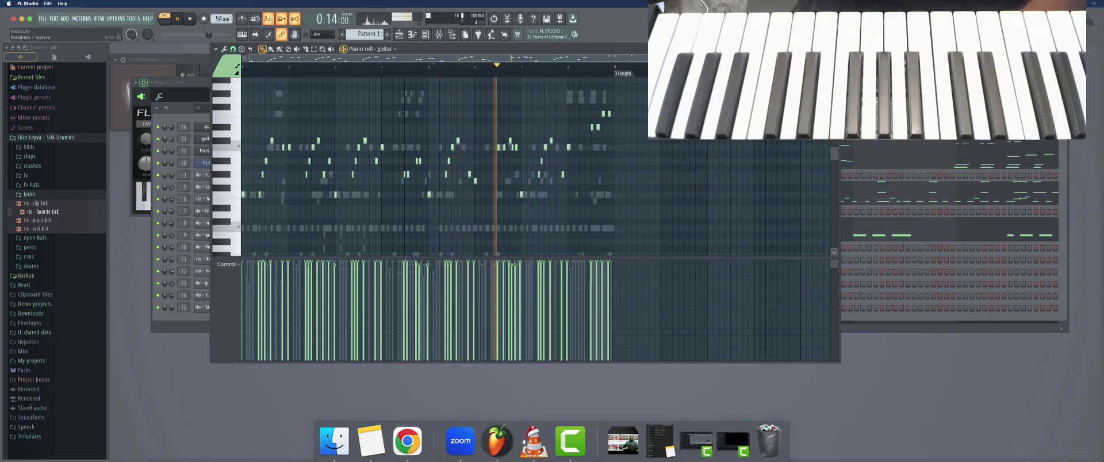
key("F7")
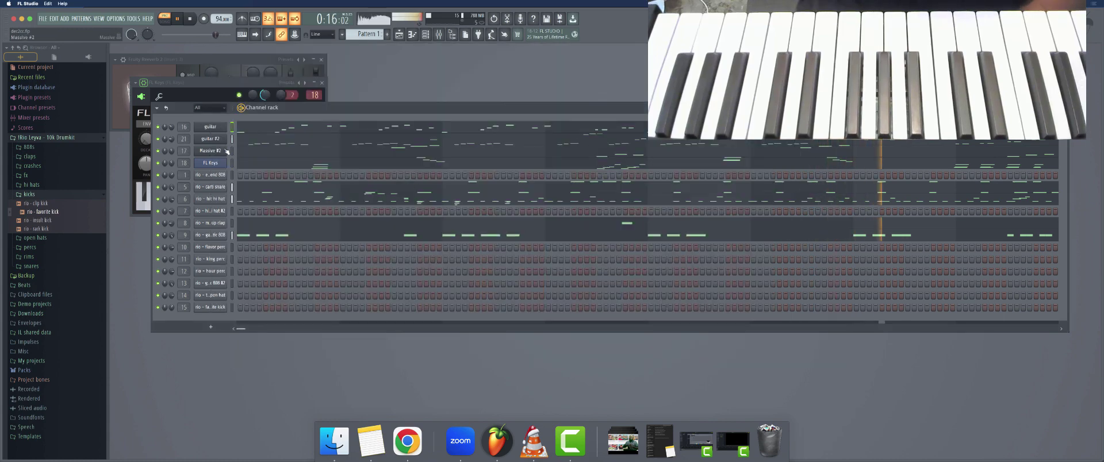
- Listen to Massive #2 in solo, inspect its plug-in and piano roll notes, and end the solo
right_click(162, 140)
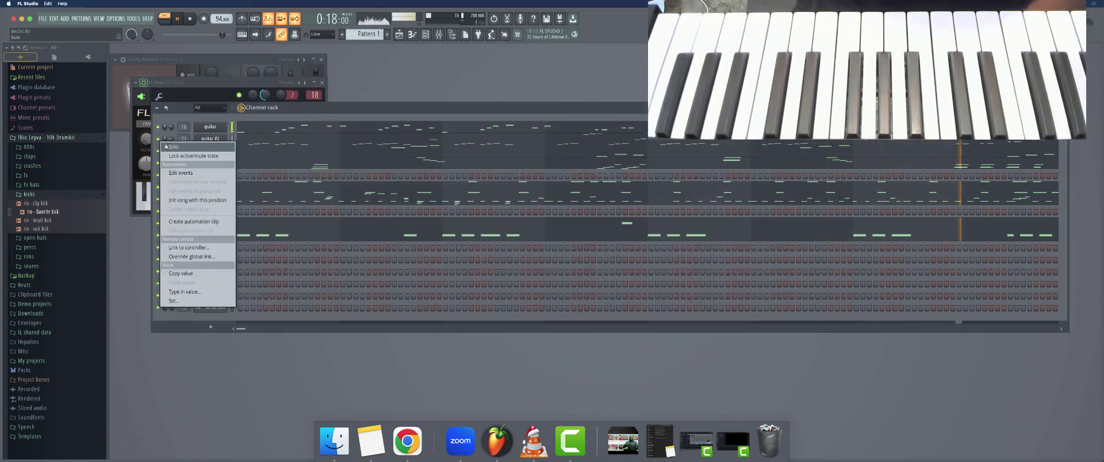
left_click(186, 151)
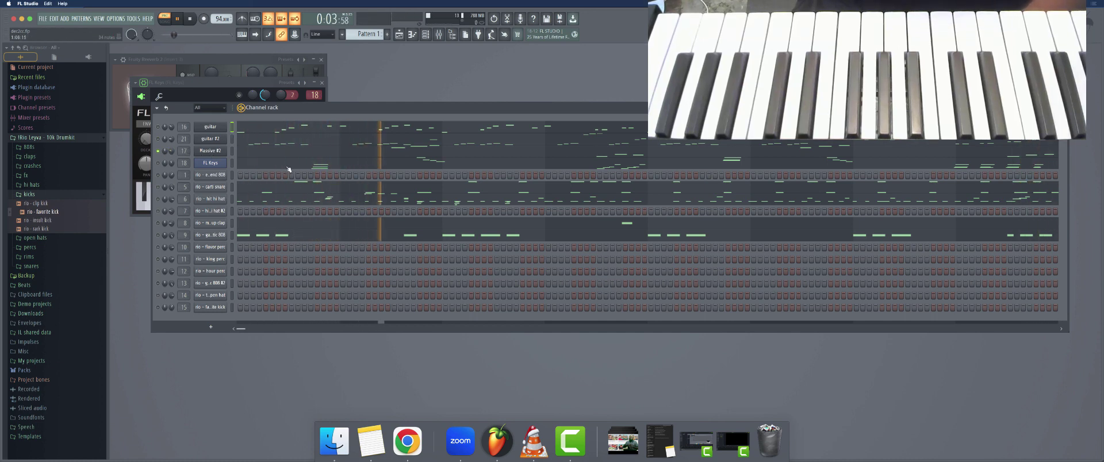
left_click(217, 151)
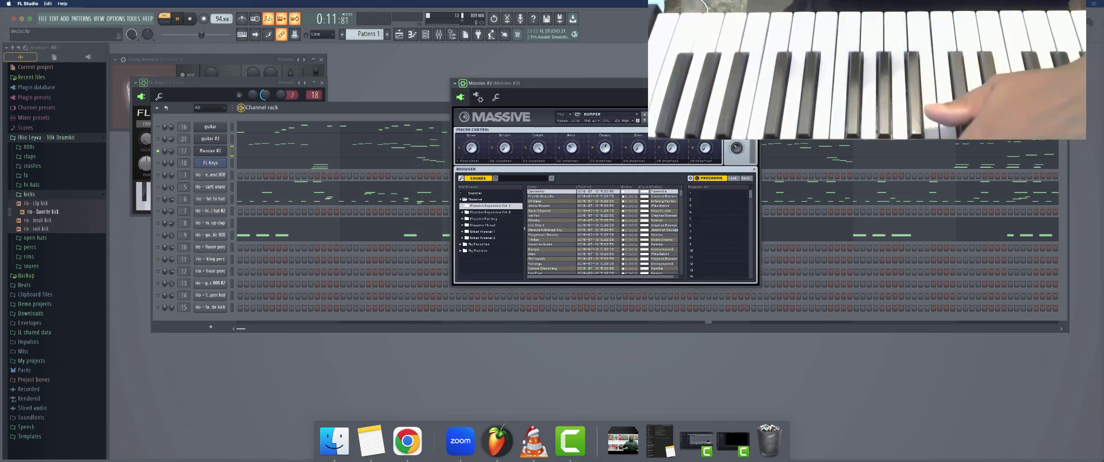
left_click(754, 83)
left_click(316, 153)
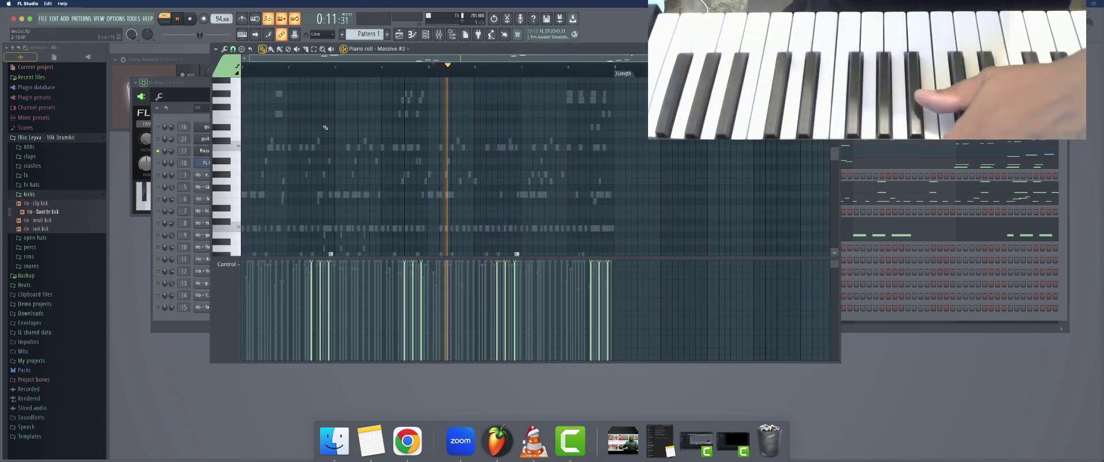
left_click(306, 66)
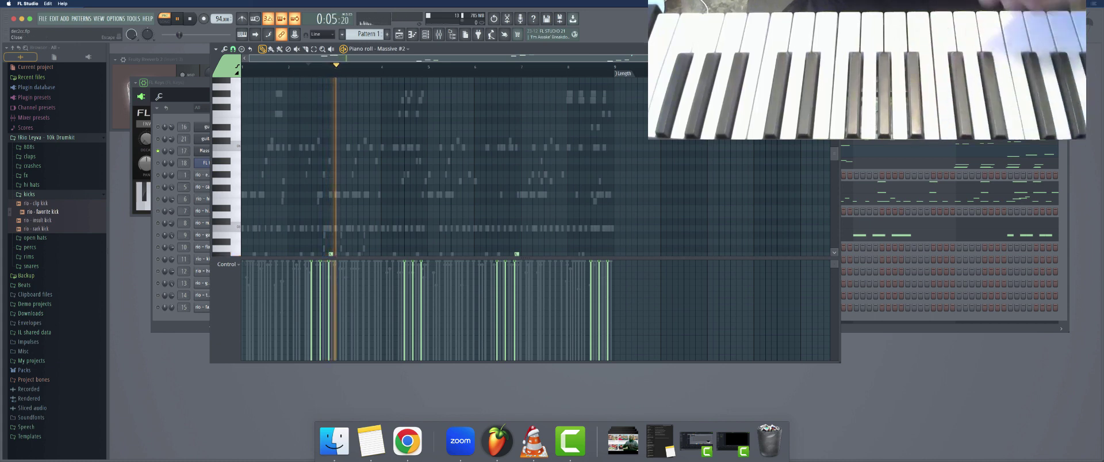
key("F7")
right_click(158, 151)
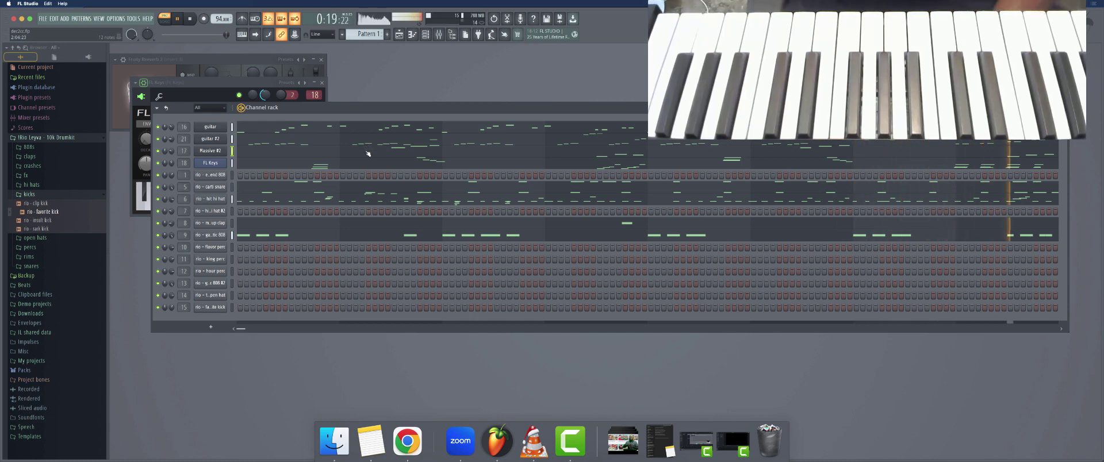
- Select the closing-section notes of the hit hi hat part and of the carti snare part to check them
left_click(997, 203)
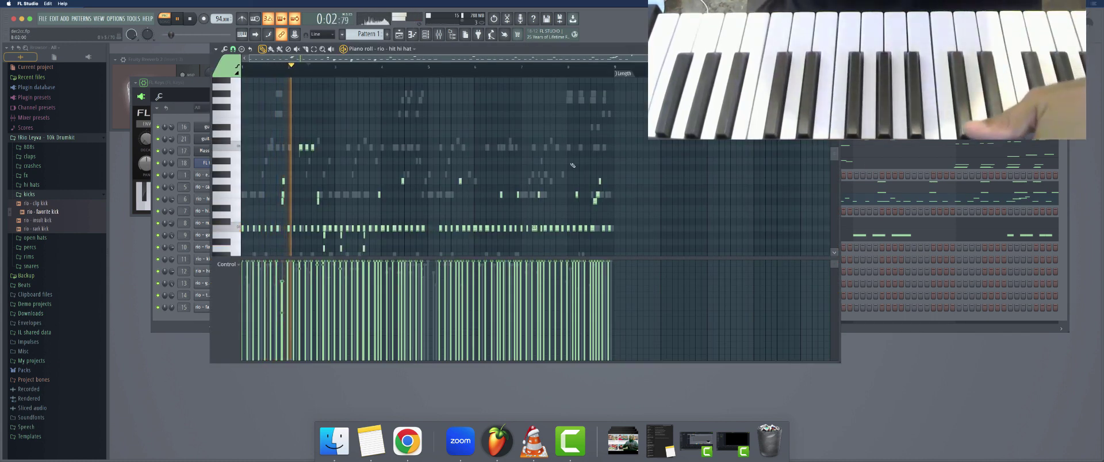
left_click_drag(547, 145, 615, 231)
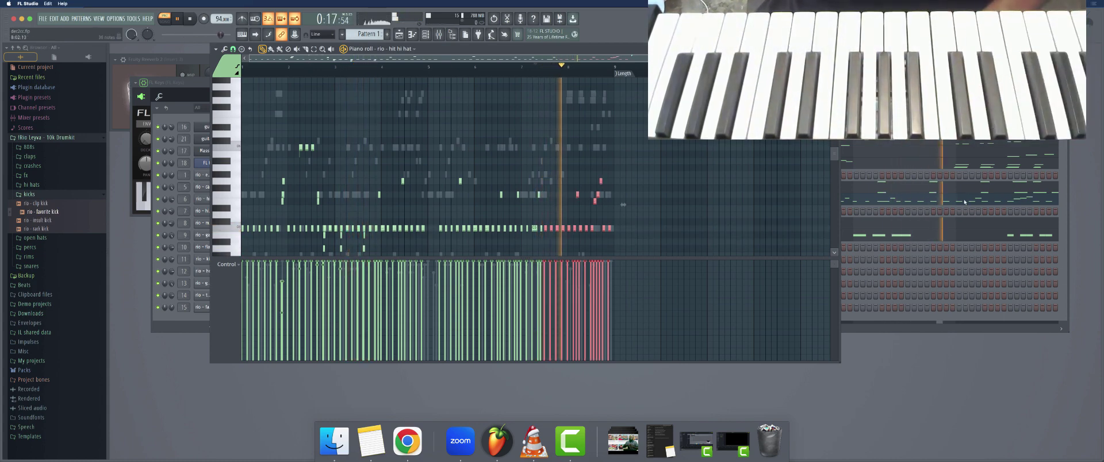
key("F7")
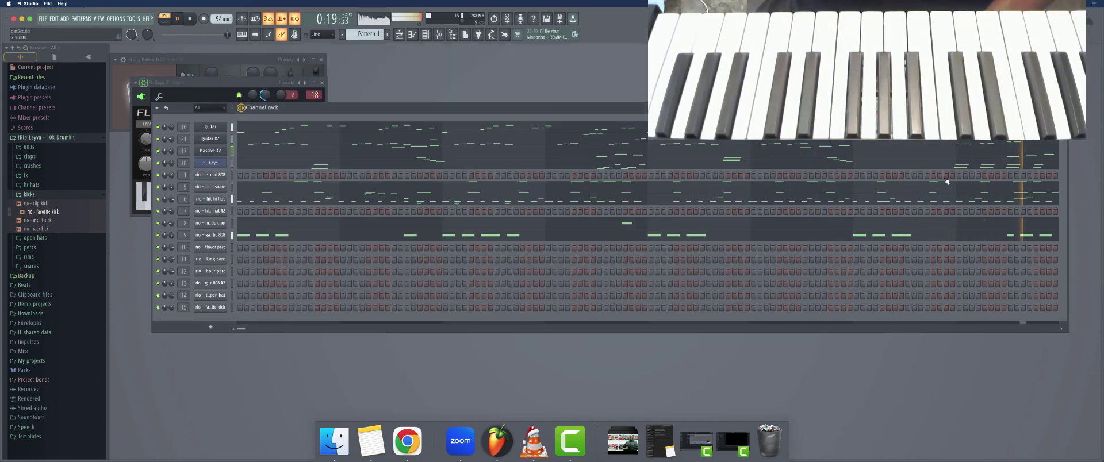
key("F7")
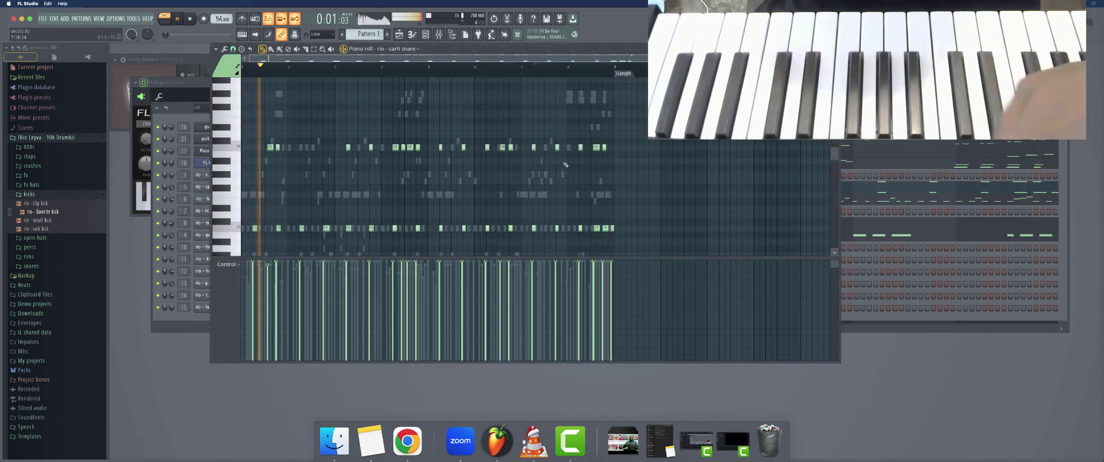
left_click_drag(518, 121, 661, 242)
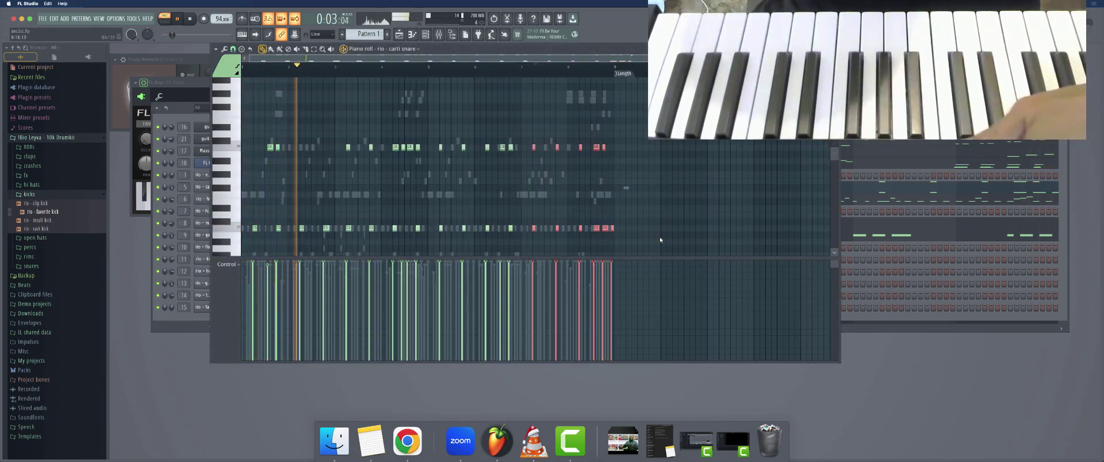
key("F7")
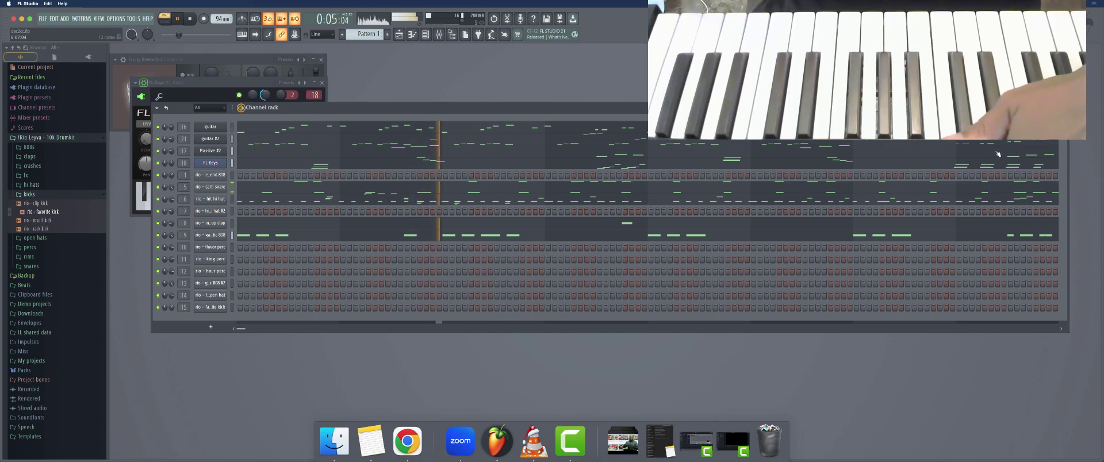
- Select the second half of the Massive #2 notes in the piano roll and resume playback
key("F7")
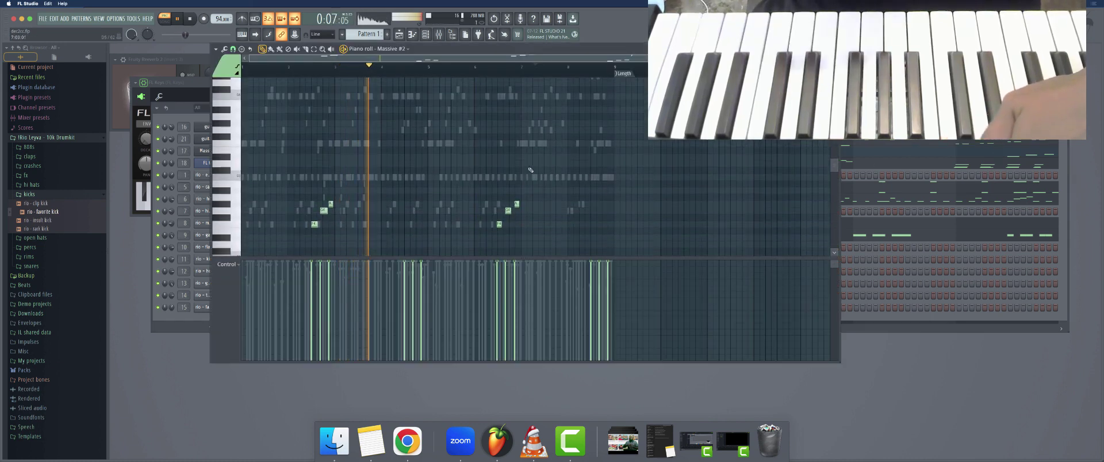
left_click_drag(423, 140, 613, 256)
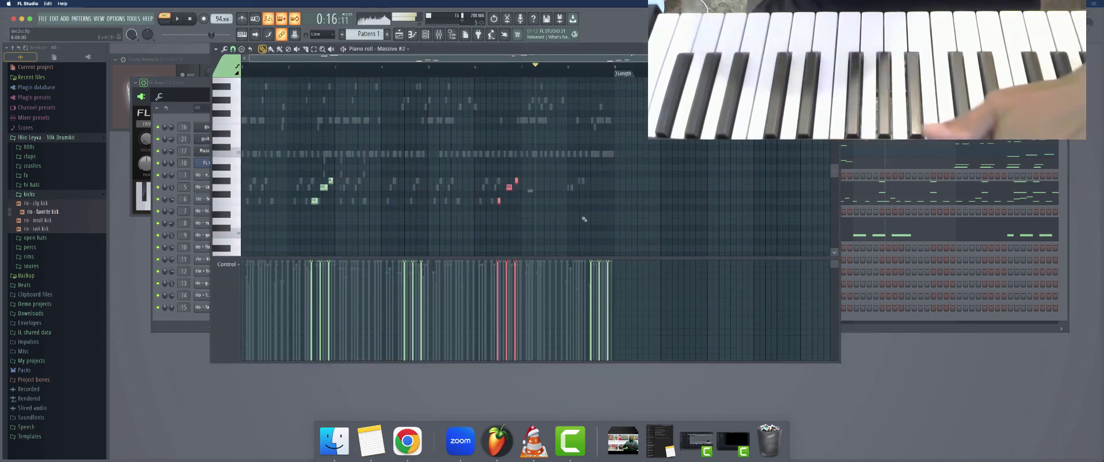
key("space")
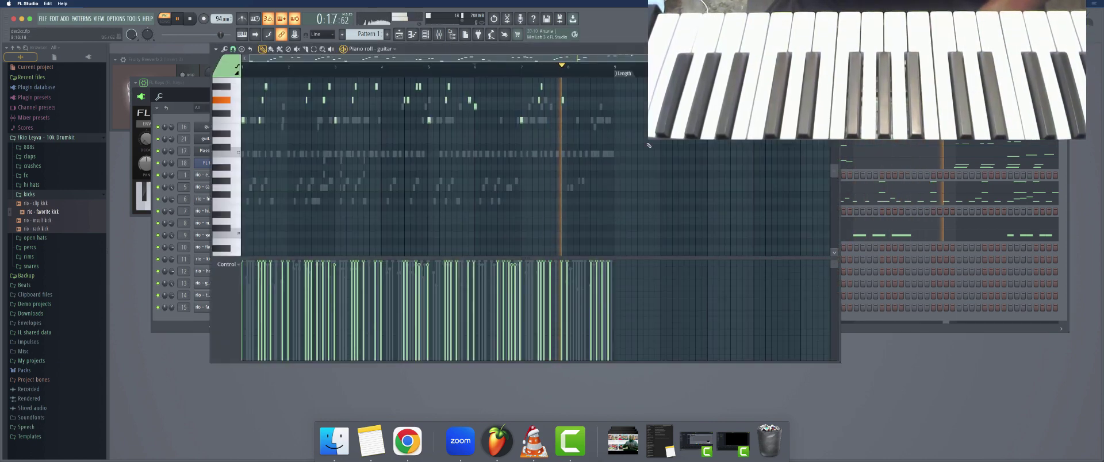
- Check the guitar's higher closing notes in the piano roll and open the Playlist
scroll(627, 144, "up", 3)
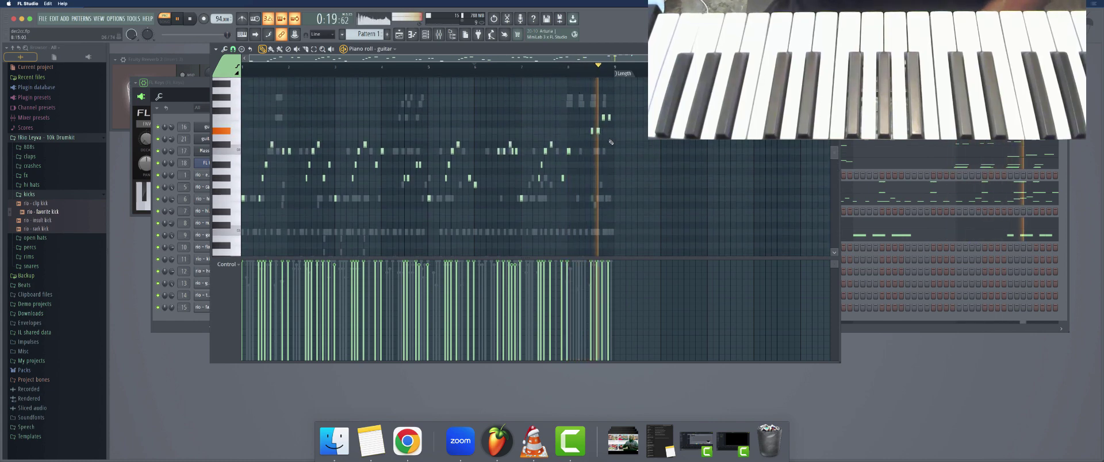
key("F7")
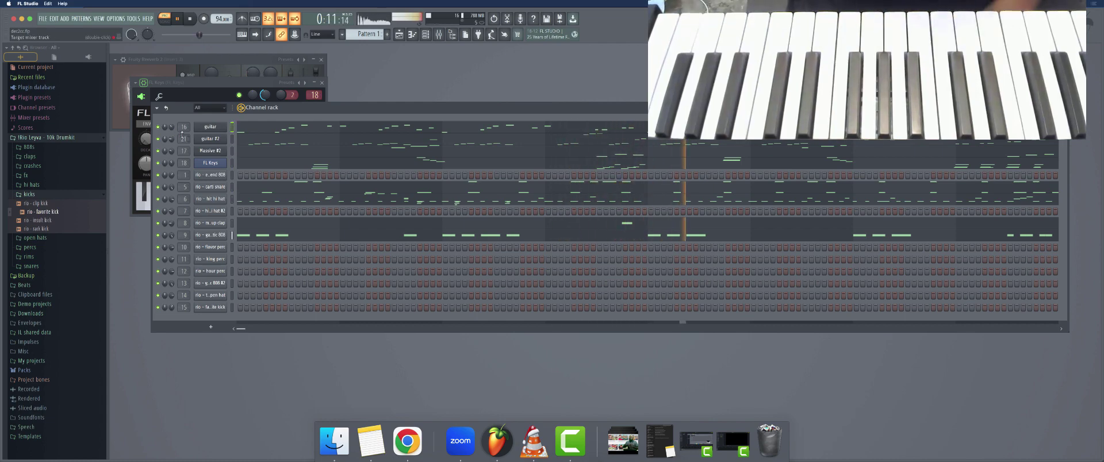
key("F5")
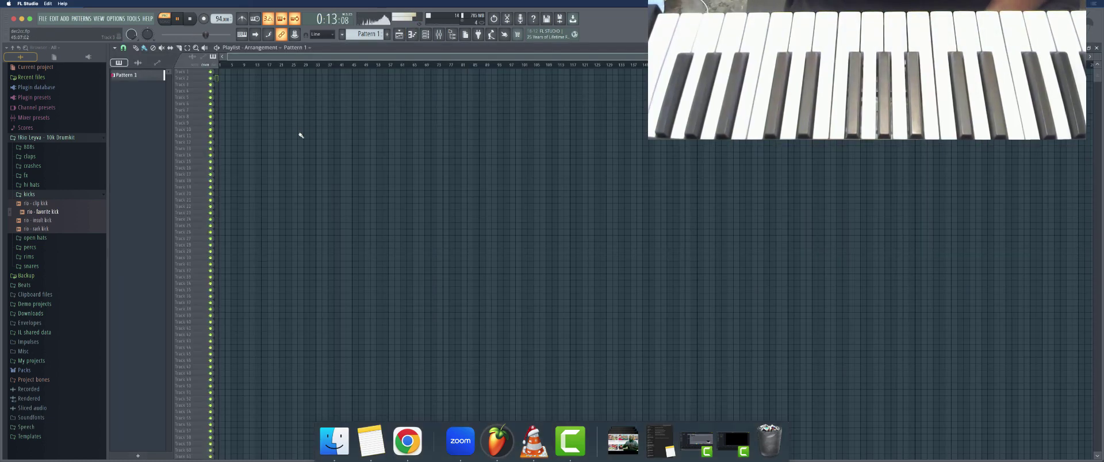
- Split Pattern 1 by channel and lay the eight resulting pattern clips out from bar 1 on Tracks 1 to 8
right_click(142, 83)
left_click(164, 229)
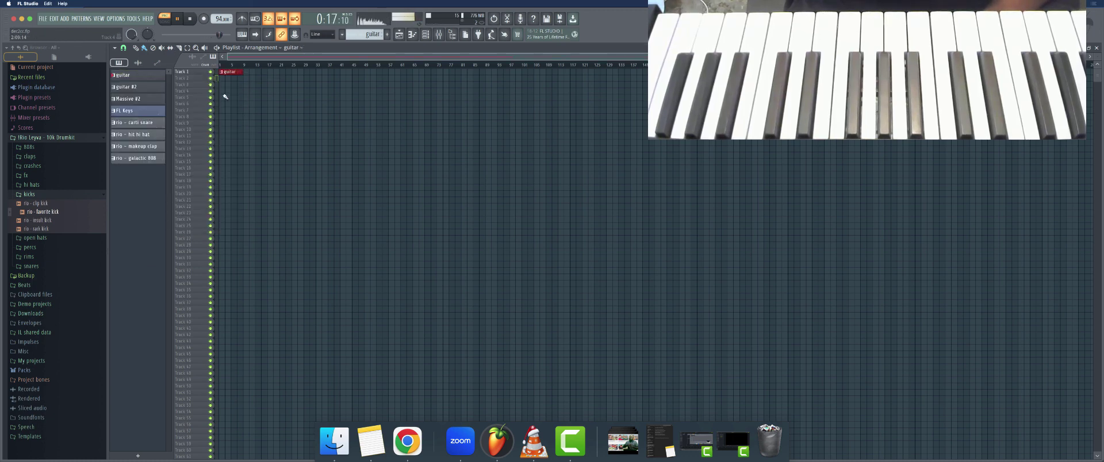
right_click(228, 74)
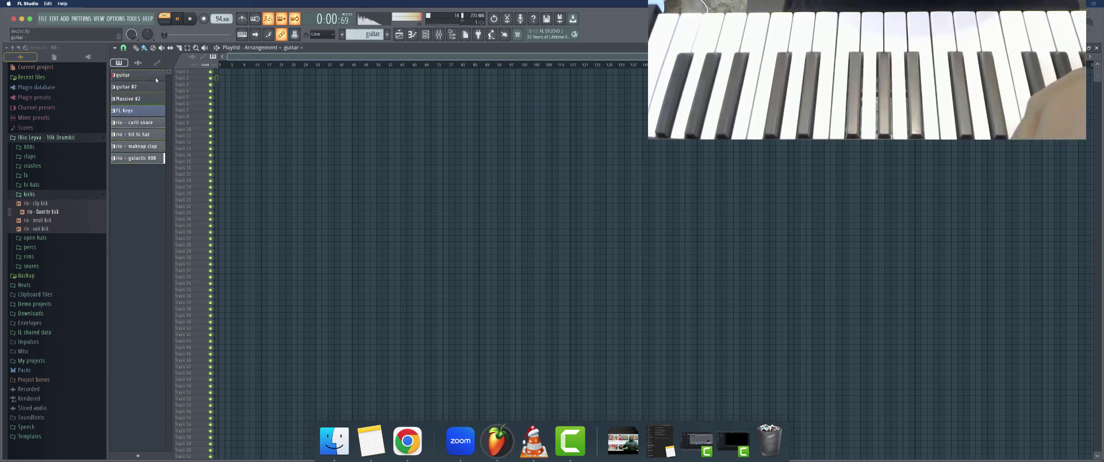
left_click_drag(209, 87, 221, 72)
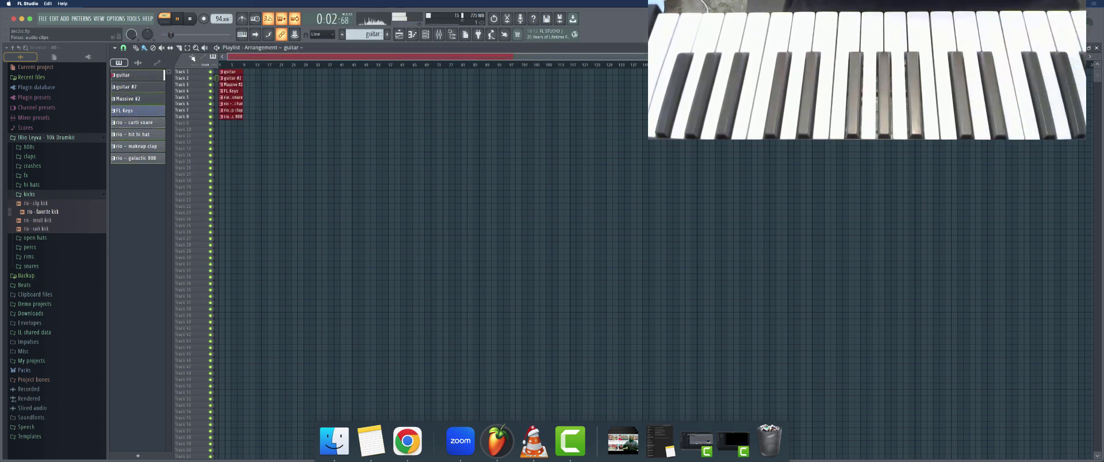
key("ctrl+b")
key("ctrl+b")
key("ctrl+b")
key("ctrl+b")
key("ctrl+b")
key("ctrl+b")
key("ctrl+b")
key("ctrl+b")
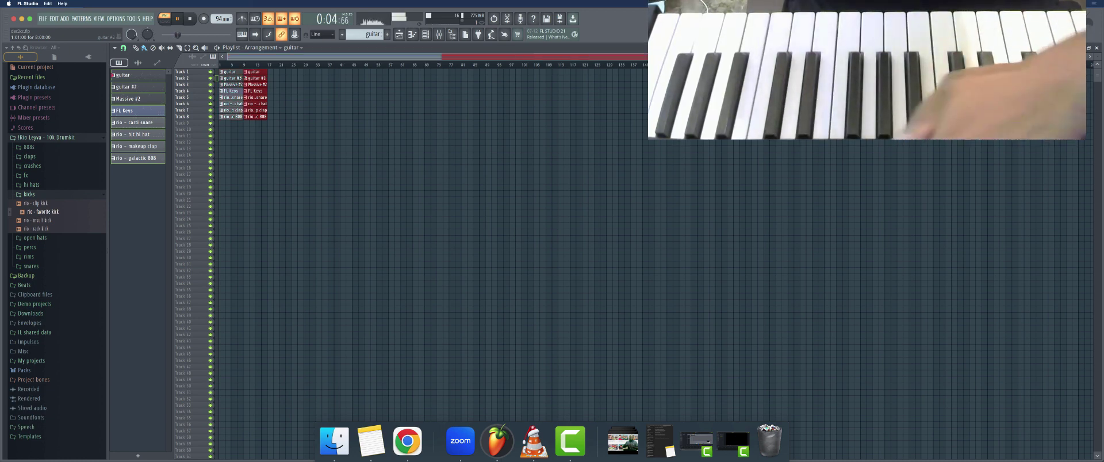
key("ctrl+b")
key("ctrl+b")
key("ctrl+b")
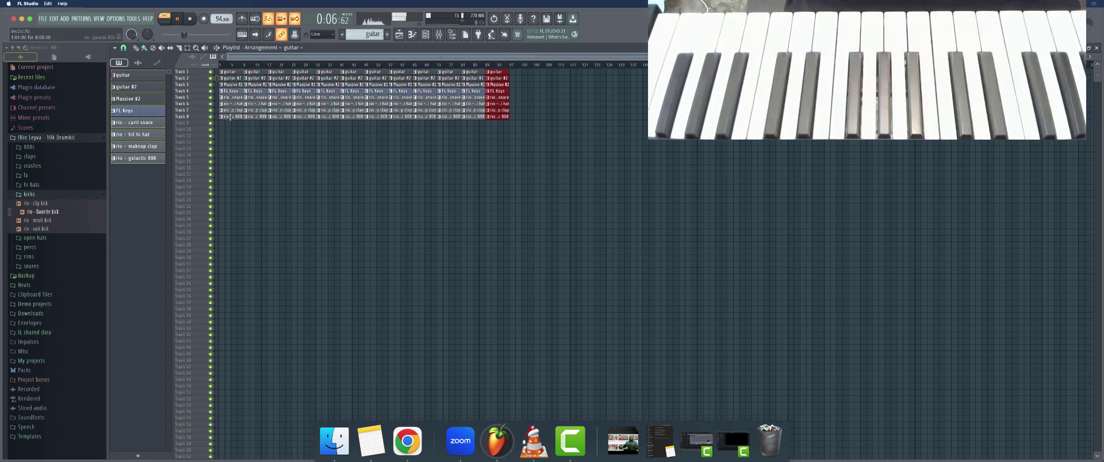
key("ctrl+z")
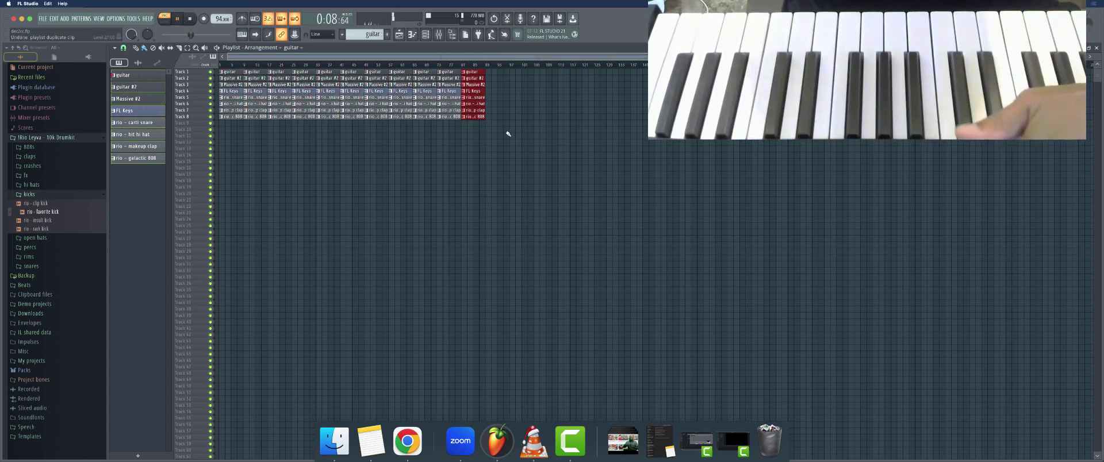
key("ctrl+z")
key("ctrl+z")
key("ctrl+z")
key("ctrl+z")
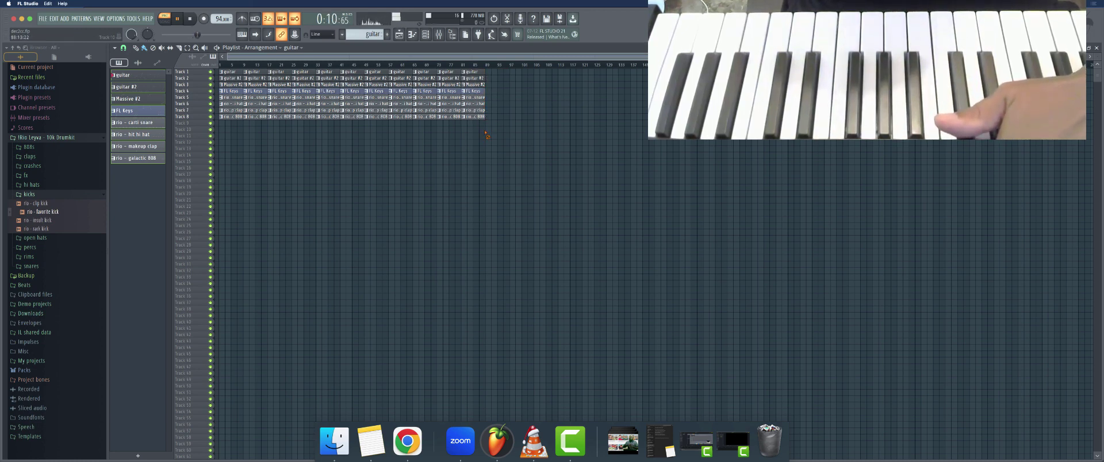
left_click_drag(489, 152, 263, 71)
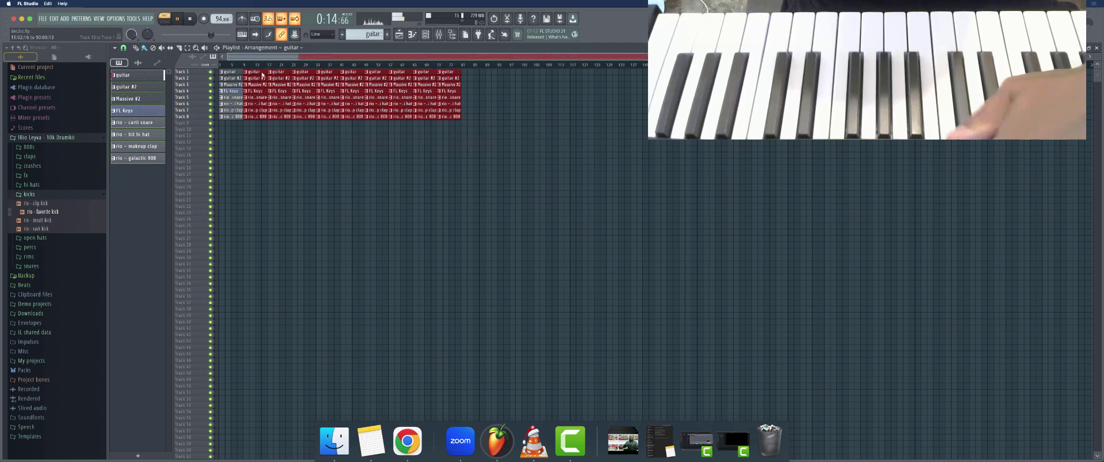
key("Delete")
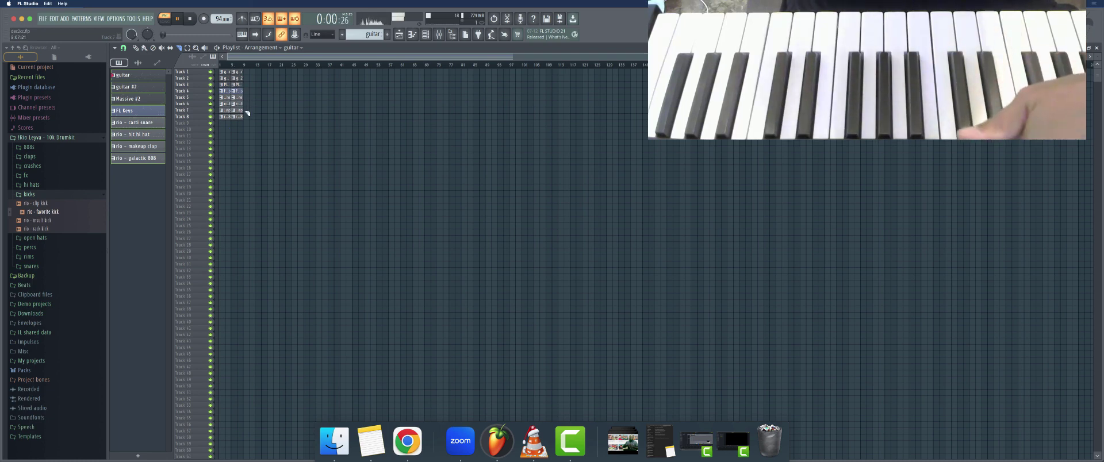
- Select all the clips on Tracks 1 to 8 and duplicate them repeatedly end to end along the Playlist
key("ctrl+a")
key("ctrl+b")
key("ctrl+b")
key("ctrl+b")
key("ctrl+b")
key("ctrl+b")
key("ctrl+b")
key("ctrl+b")
key("ctrl+b")
key("ctrl+b")
key("ctrl+b")
key("ctrl+b")
key("ctrl+b")
key("ctrl+b")
key("ctrl+b")
key("ctrl+b")
key("ctrl+b")
key("ctrl+b")
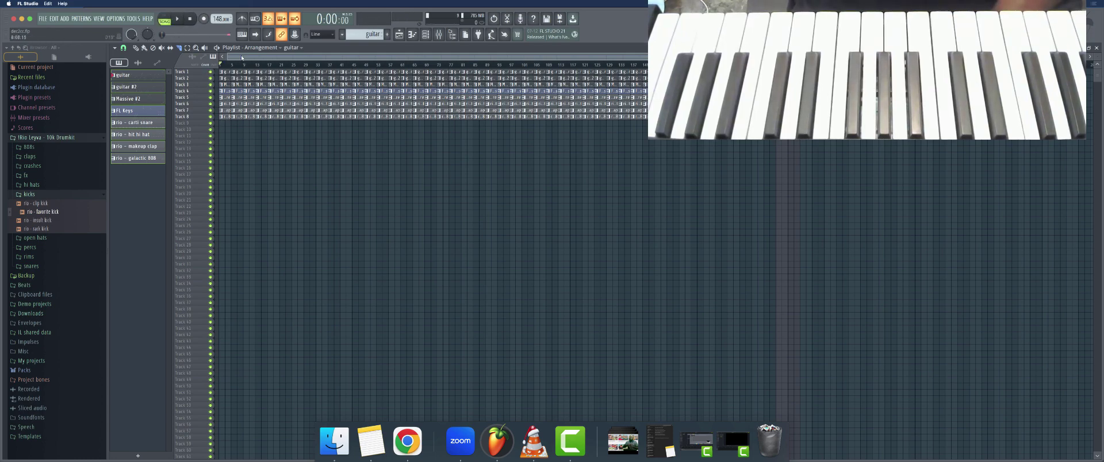
- Delete the first carti snare, hit hi hat, makeup clap and galactic 808 clips from bars 1 to 4
scroll(242, 58, "up", 6)
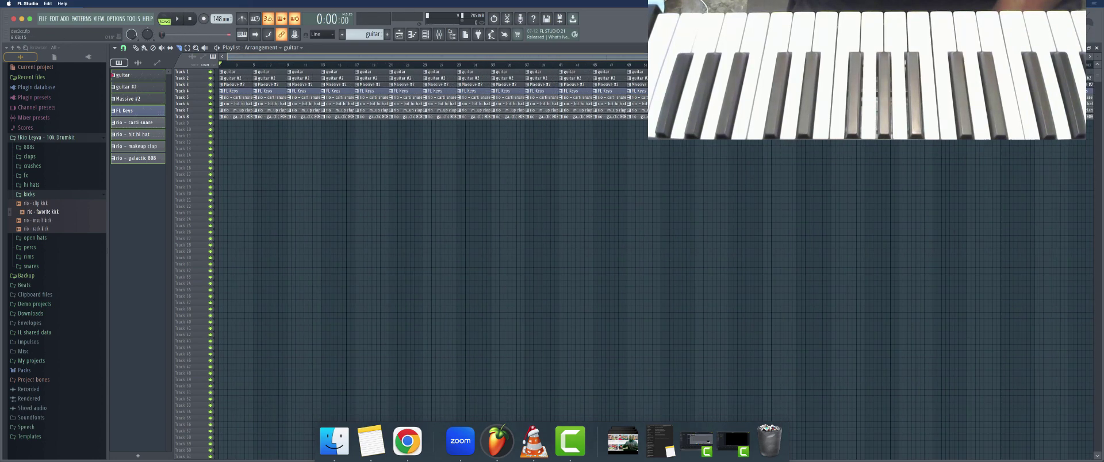
right_click(232, 116)
right_click(236, 109)
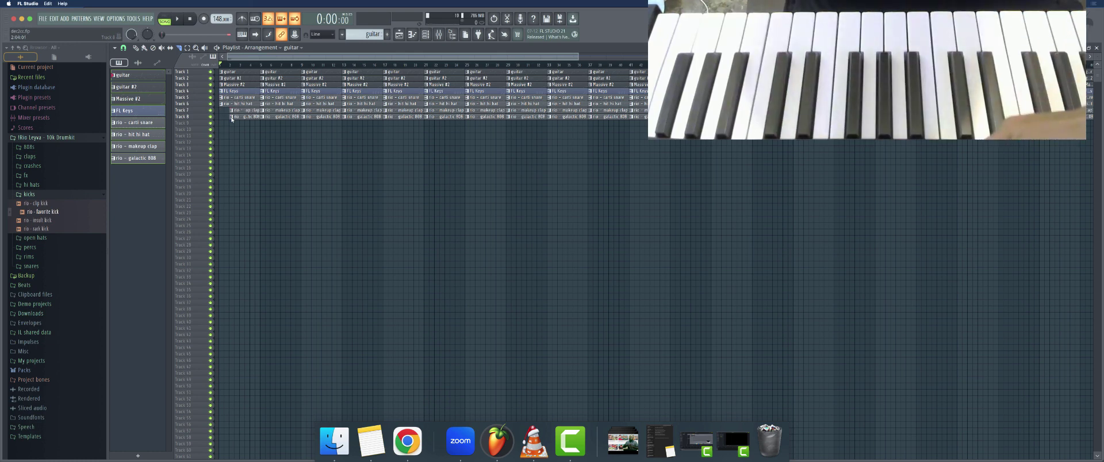
right_click(236, 103)
right_click(236, 97)
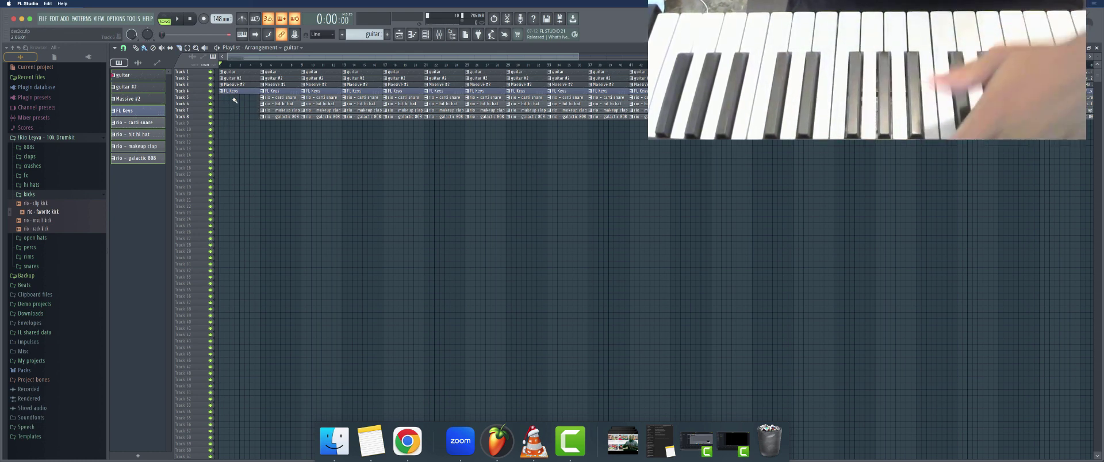
- Try to change the song tempo to 120 BPM and check it in playback
key("space")
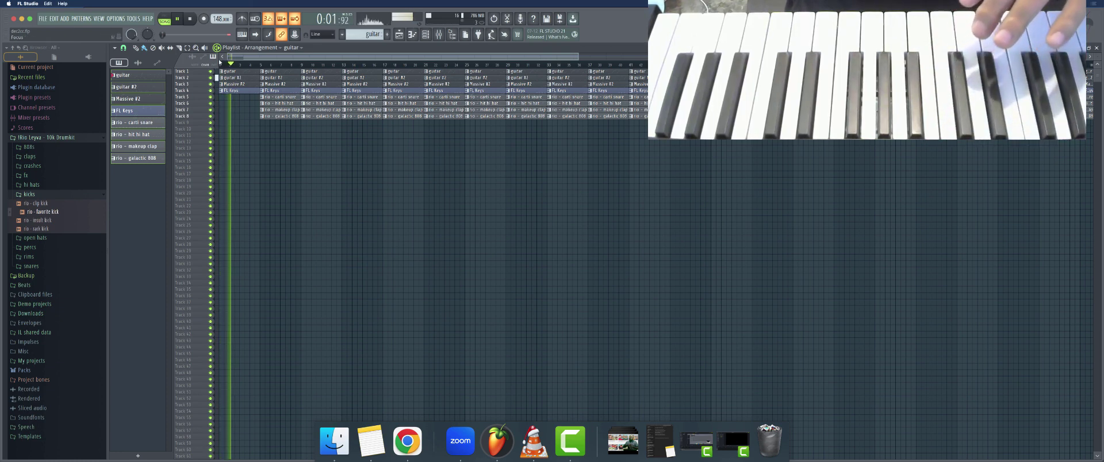
left_click(192, 21)
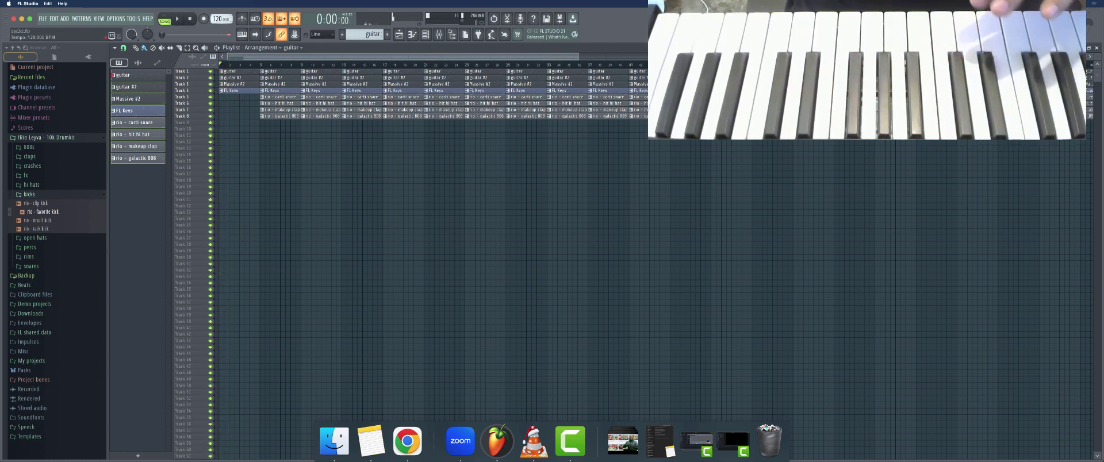
left_click(583, 247)
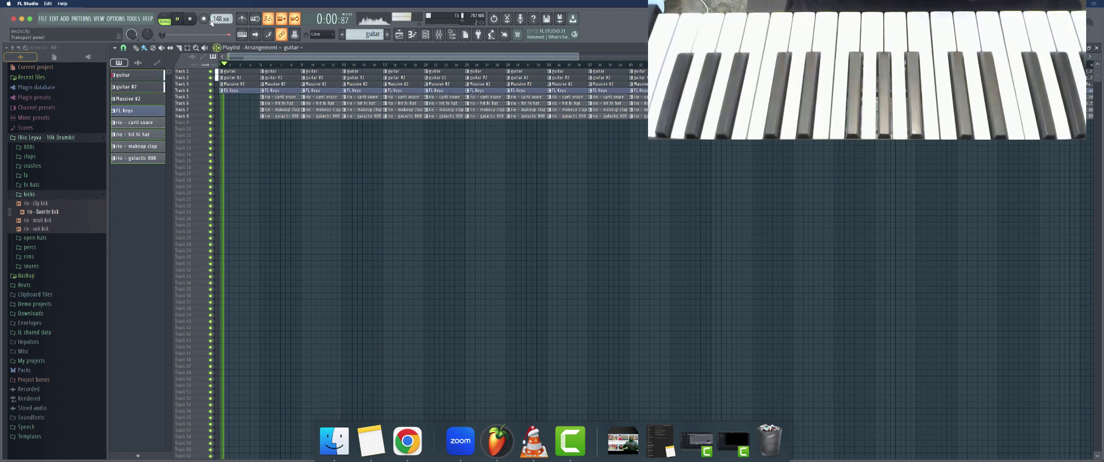
left_click(189, 19)
- Open the song's tempo events, select the whole range, and close the event editor without starting a new project
right_click(220, 19)
left_click(235, 27)
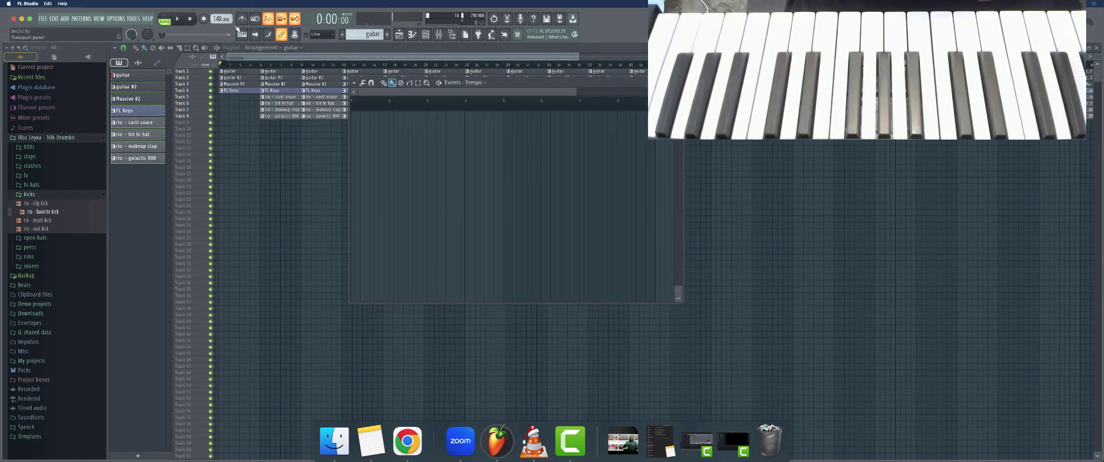
key("super+n")
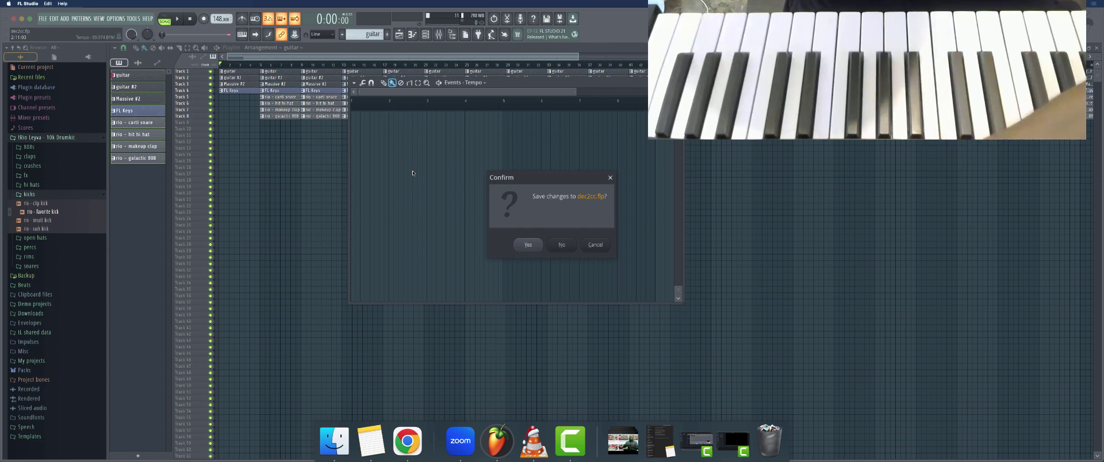
left_click(562, 245)
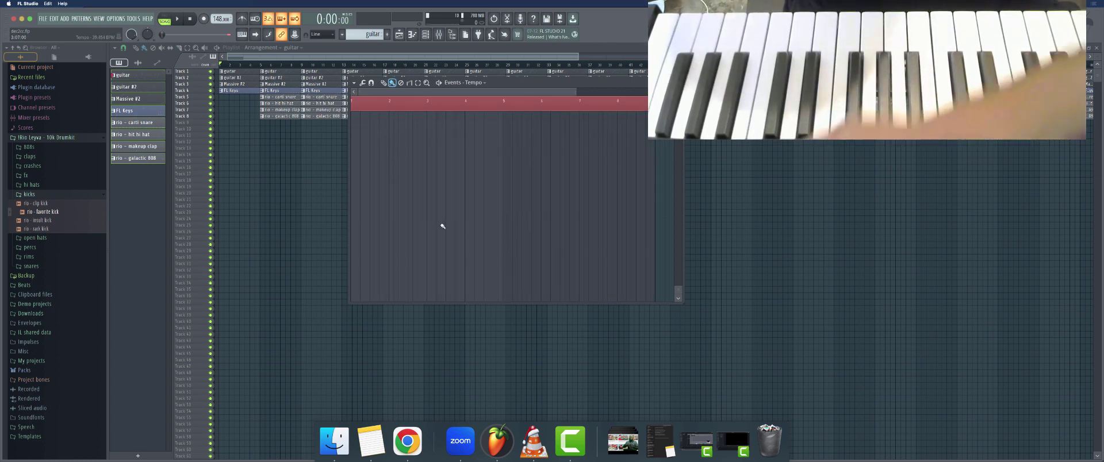
key("Escape")
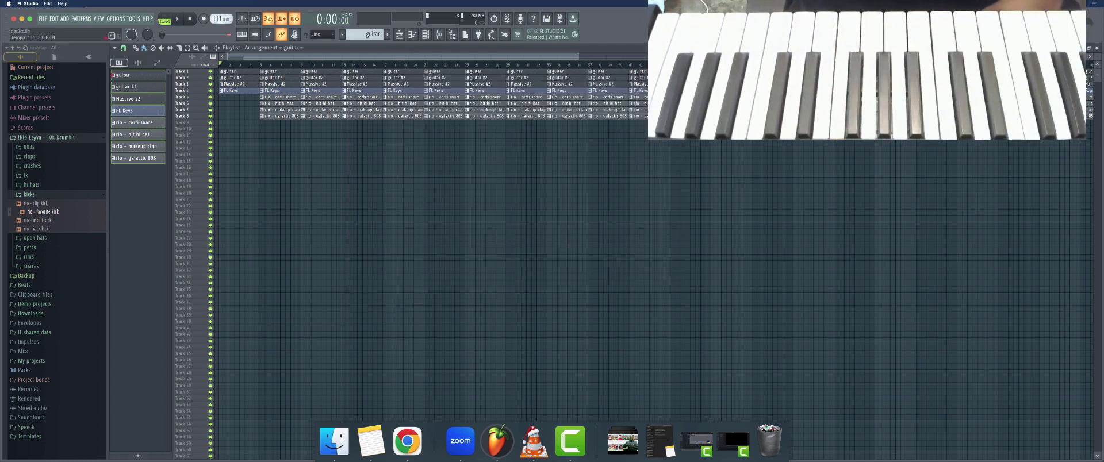
- Set the song tempo to 105 BPM, restretching all channels, and store it as the song's initial tempo value
left_click(217, 19)
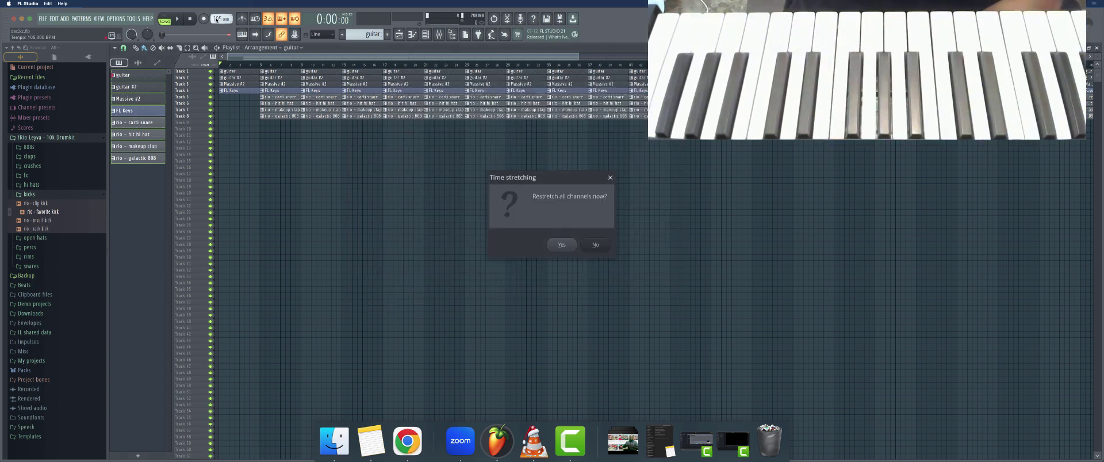
left_click(562, 245)
right_click(214, 19)
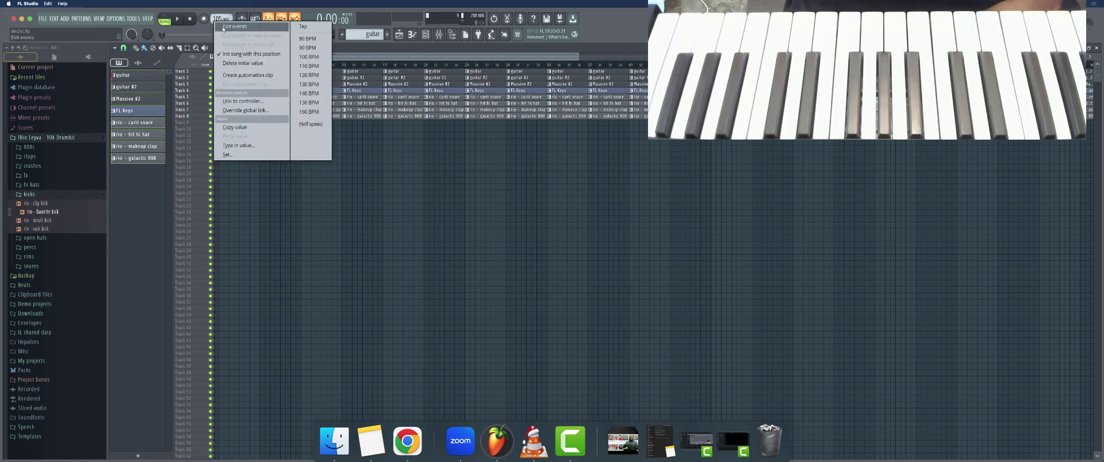
left_click(241, 62)
right_click(220, 19)
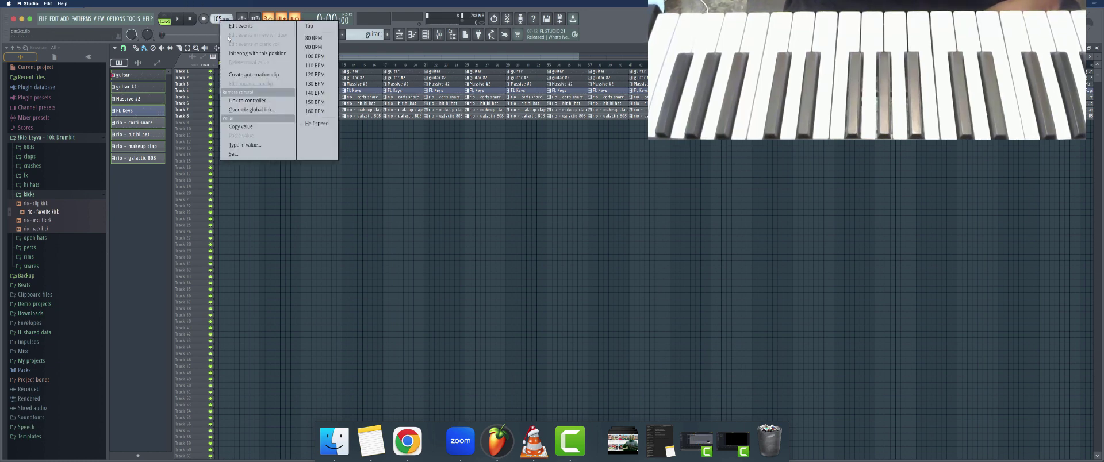
left_click(235, 53)
- Reopen the tempo events, select the entire range again, and close the event editor
left_click(233, 25)
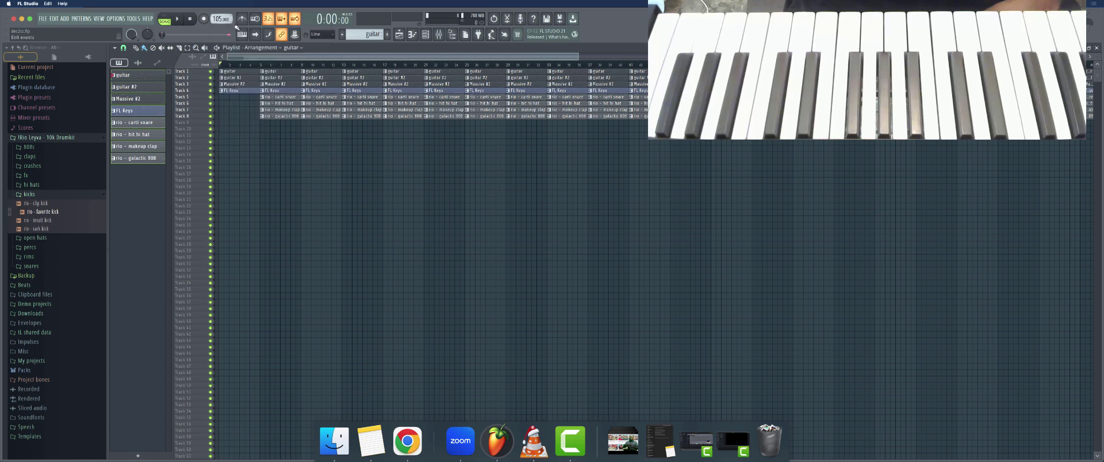
key("super+n")
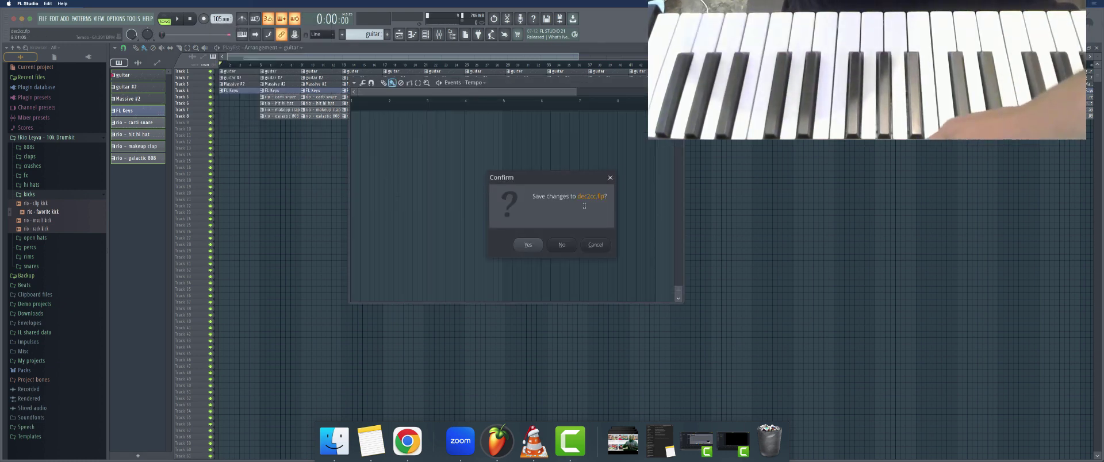
left_click(584, 245)
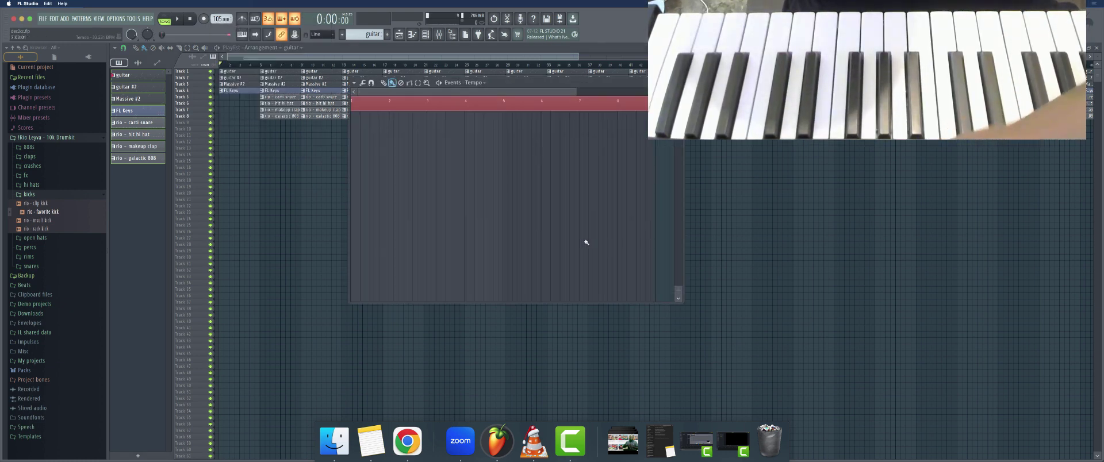
key("Escape")
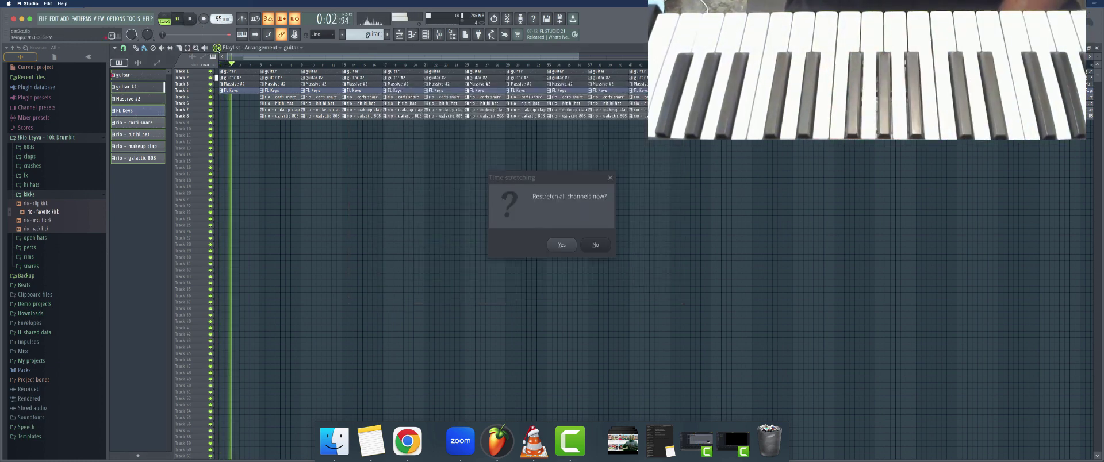
- Try a tempo of 95 BPM during playback and again with playback stopped, restretching all channels
key("Escape")
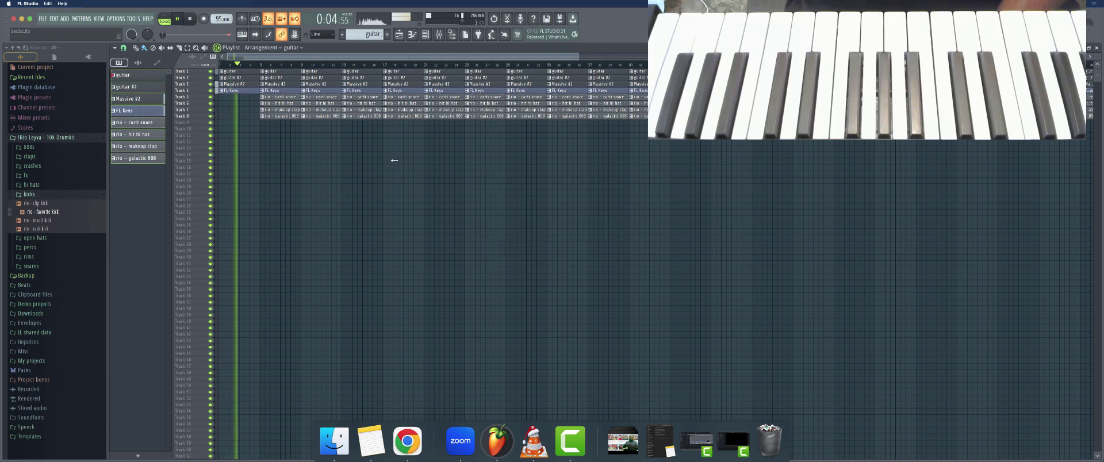
left_click(189, 19)
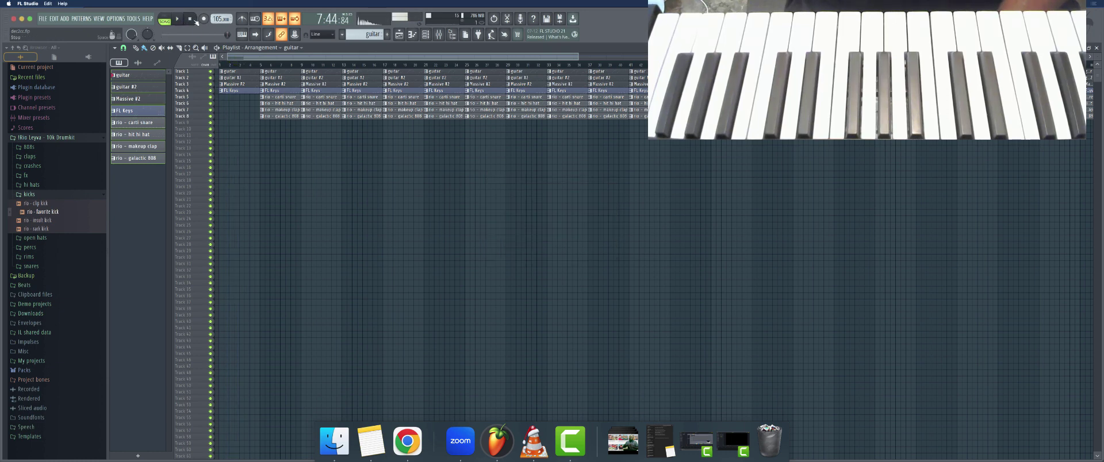
left_click_drag(219, 19, 218, 19)
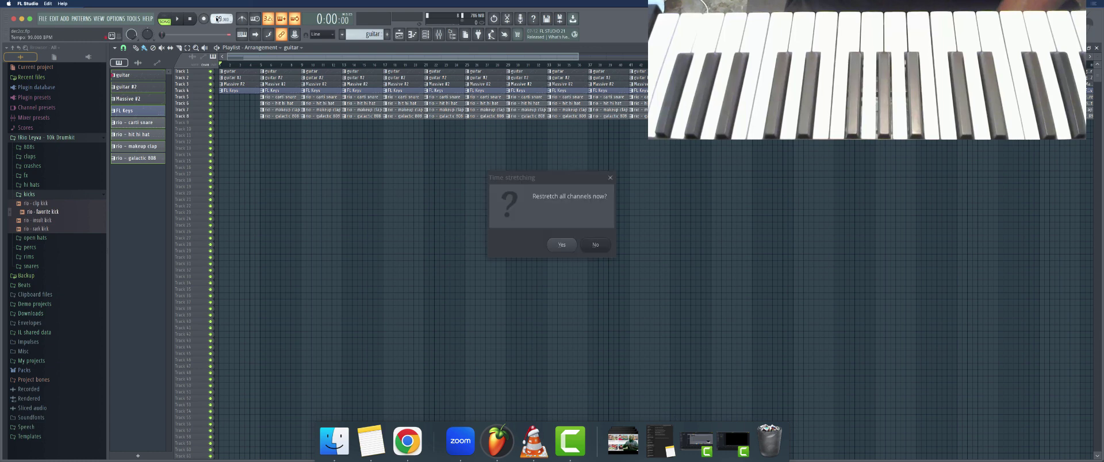
left_click(561, 245)
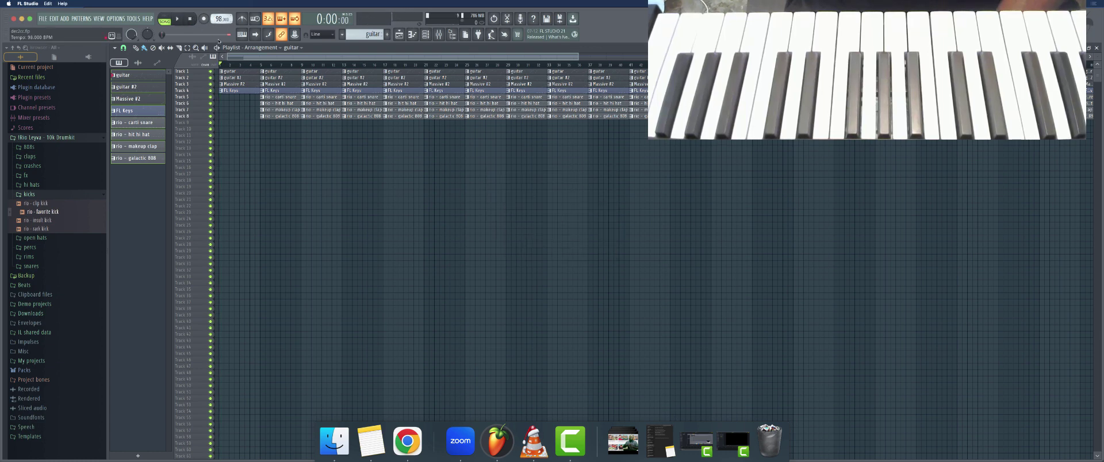
- Set the song tempo to 98 BPM, restretch all channels, and replace the song's initial tempo value with it
left_click_drag(219, 40, 218, 19)
left_click(562, 245)
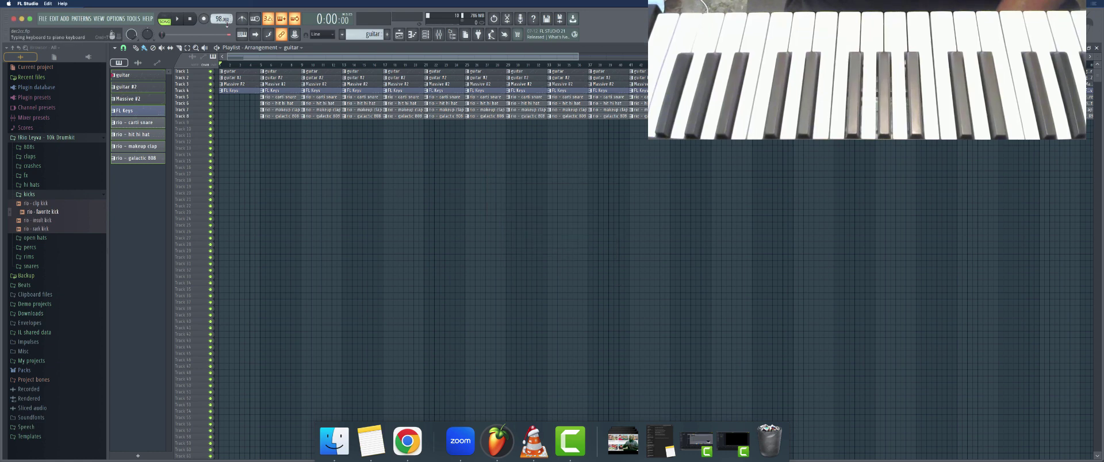
right_click(227, 24)
left_click(236, 57)
right_click(219, 26)
left_click(234, 63)
right_click(221, 22)
left_click(234, 55)
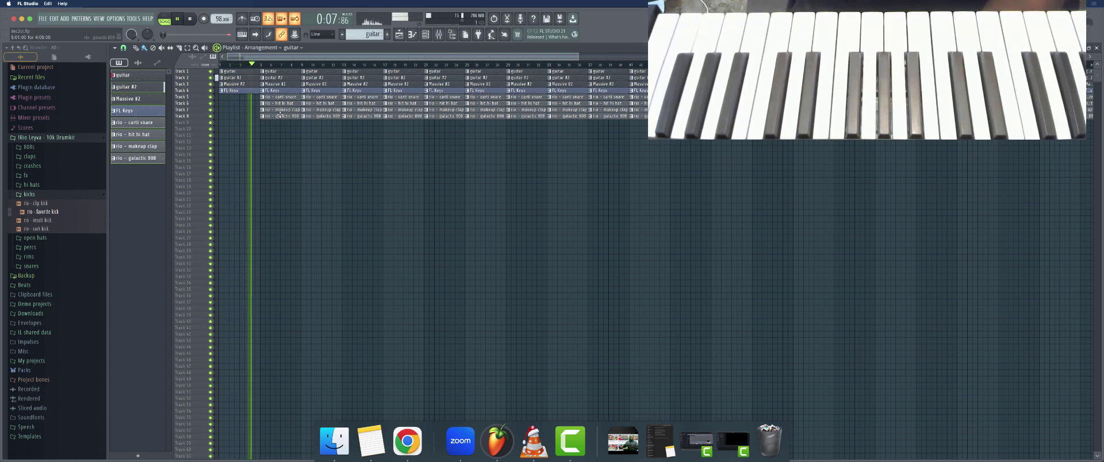
- Delete the carti snare, hit hi hat, makeup clap and galactic 808 clips from bars 5 to 8 during playback
right_click(278, 97)
right_click(277, 103)
right_click(275, 109)
right_click(275, 115)
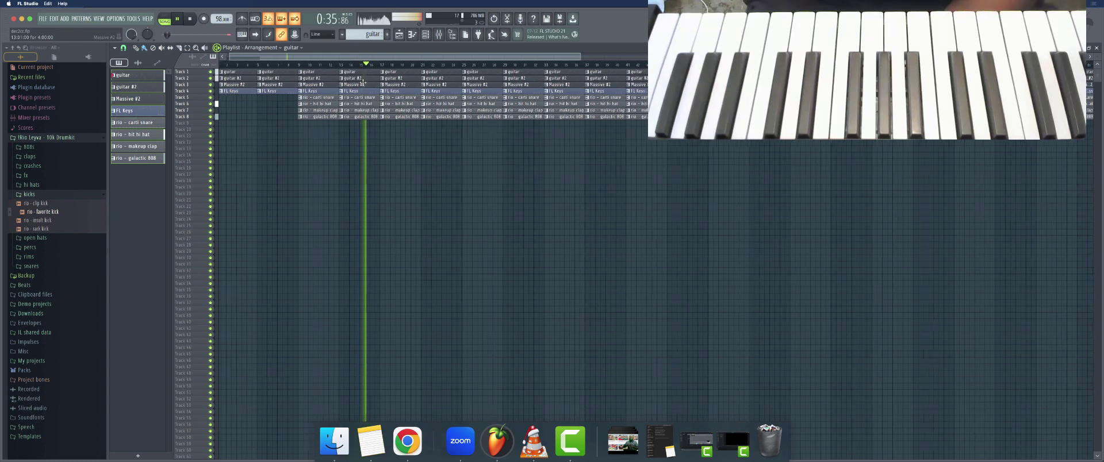
- Delete the Massive #2, FL Keys and hit hi hat clips at bar 17, and the drum and 808 clips at bar 25
right_click(391, 84)
right_click(391, 91)
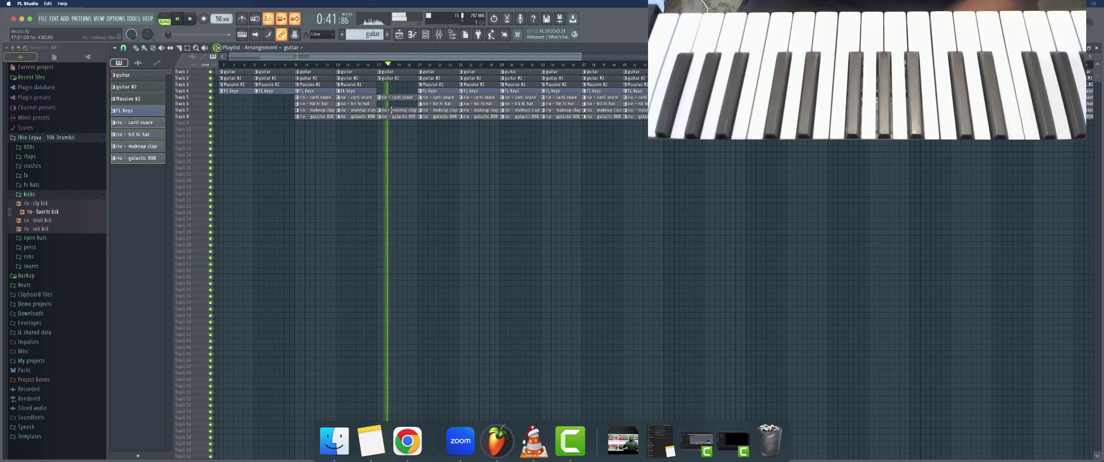
left_click(393, 116)
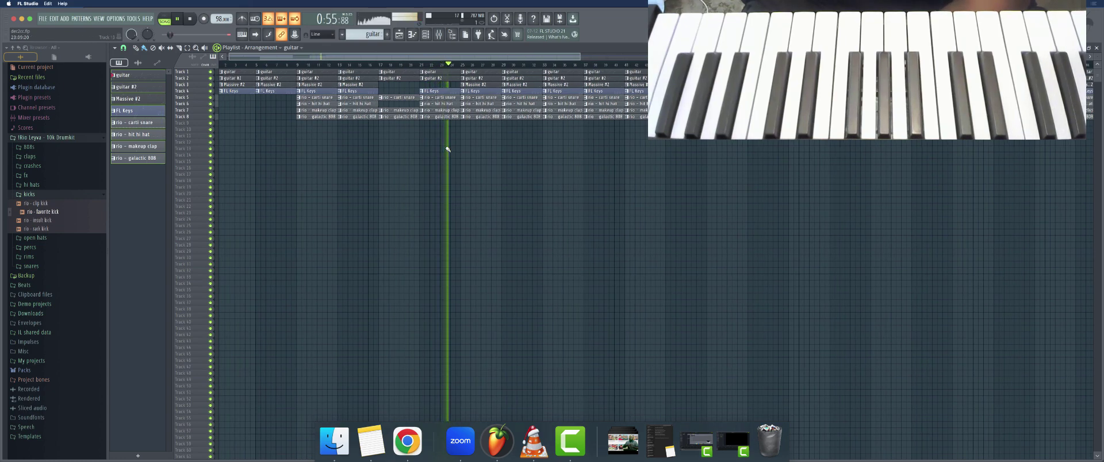
right_click(469, 104)
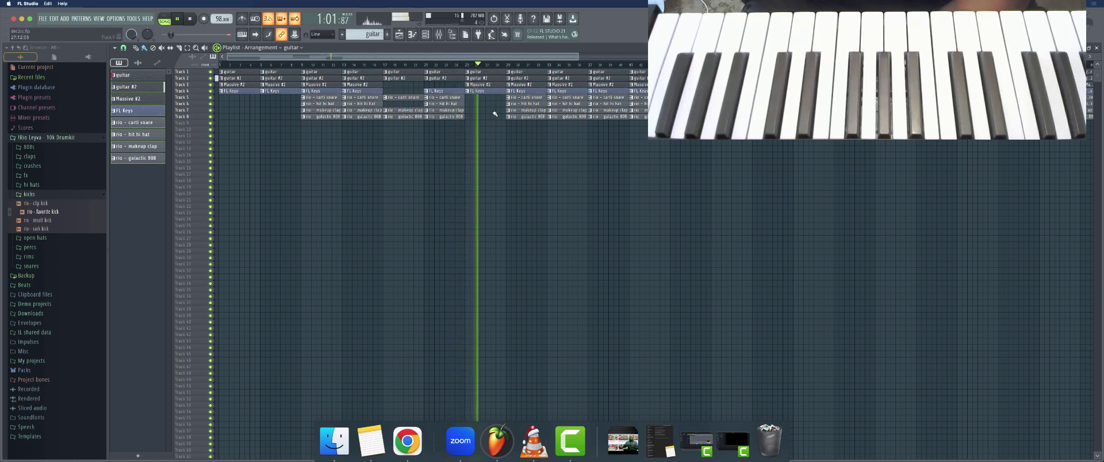
- Delete the makeup clap and galactic 808 clips at bar 29, and replace the hit hi hat clip with one covering only bars 31 and 32
scroll(494, 112, "down", 2)
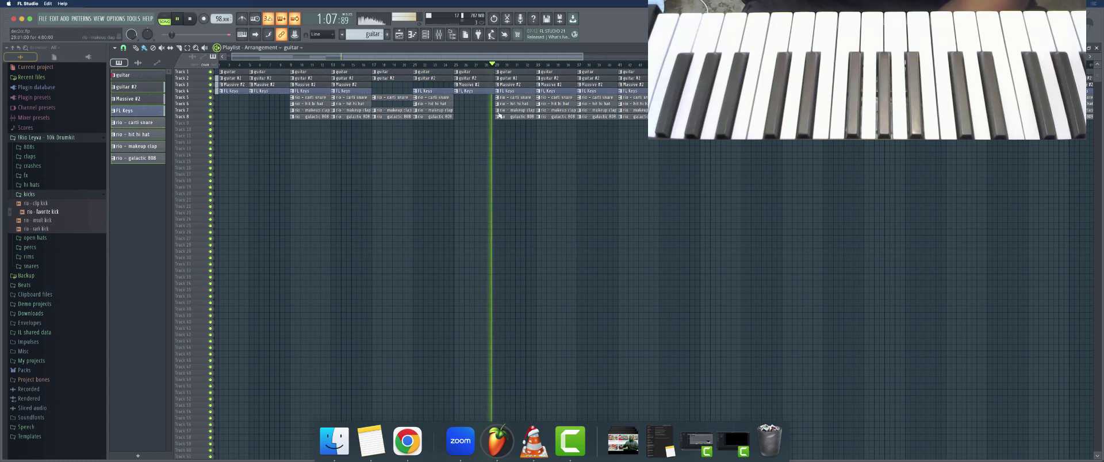
right_click(504, 104)
right_click(504, 109)
right_click(506, 117)
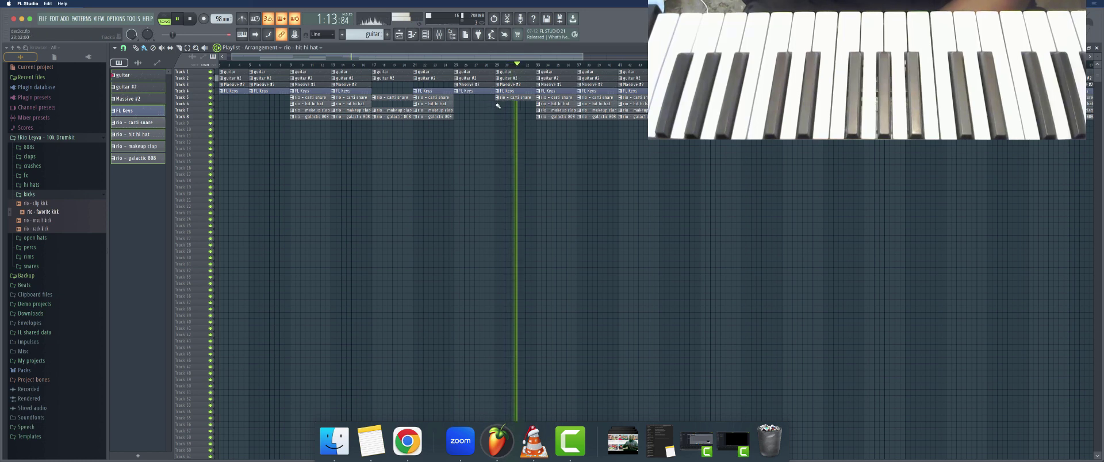
left_click(506, 105)
left_click_drag(506, 104, 516, 104)
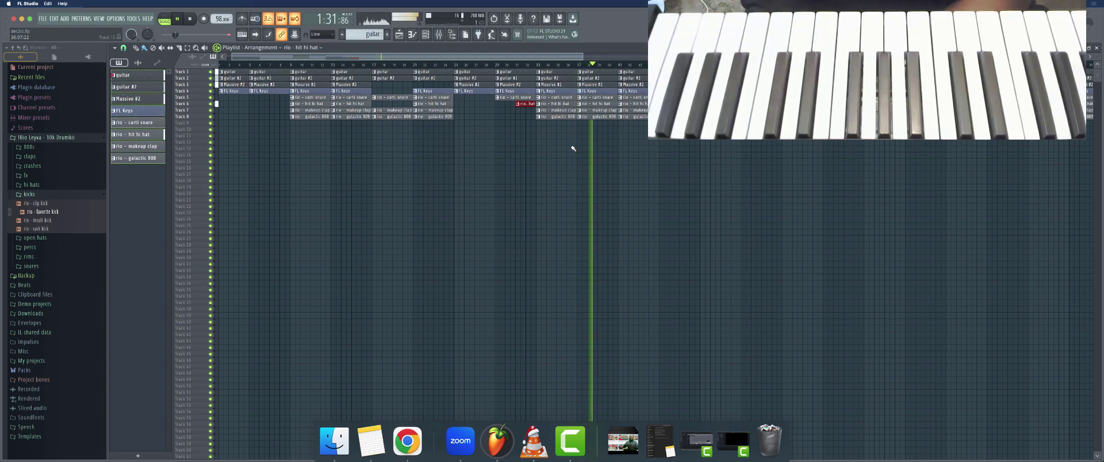
- Check the mixer track levels during playback and return to the Playlist
left_click(439, 35)
left_click(438, 36)
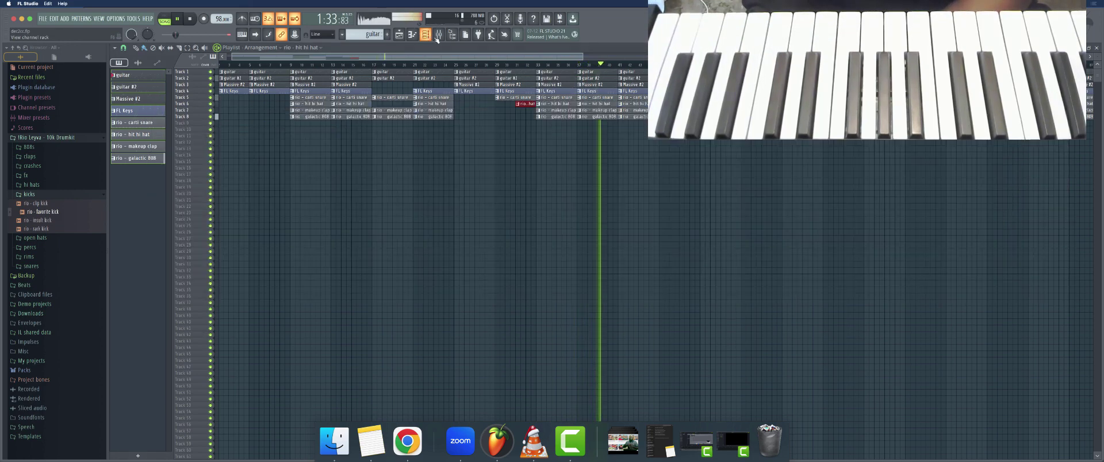
left_click(439, 36)
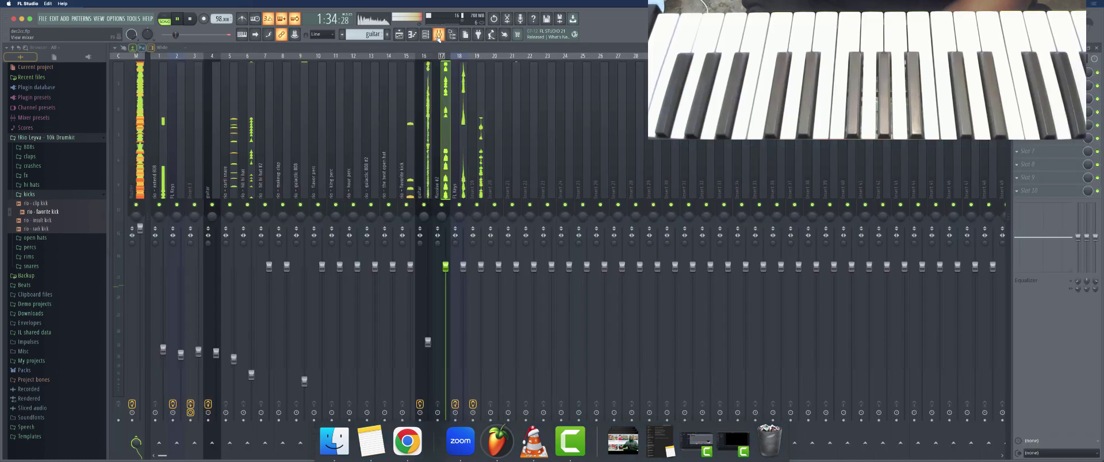
left_click(439, 35)
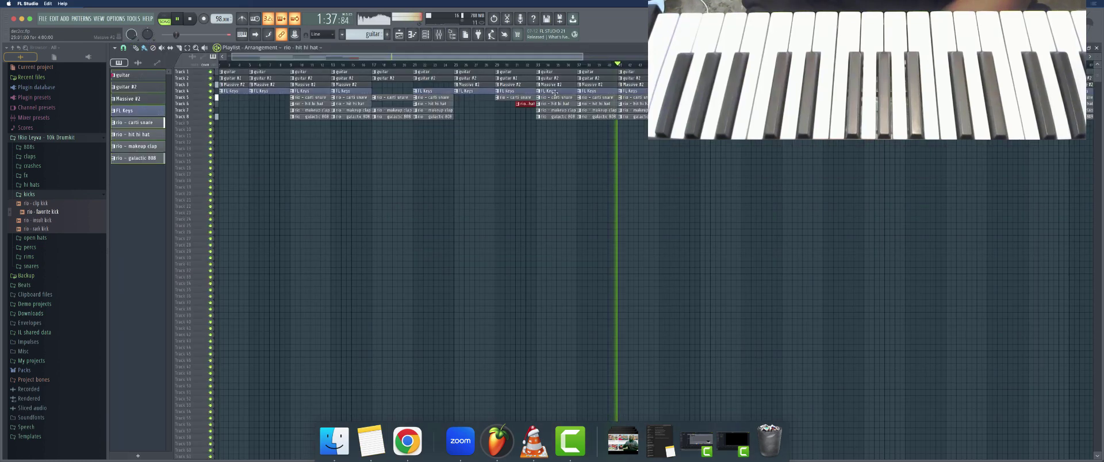
- Delete the carti snare, hit hi hat, makeup clap, galactic 808, Massive #2 and guitar #2 clips at bar 41
right_click(631, 116)
right_click(631, 111)
right_click(630, 104)
right_click(630, 98)
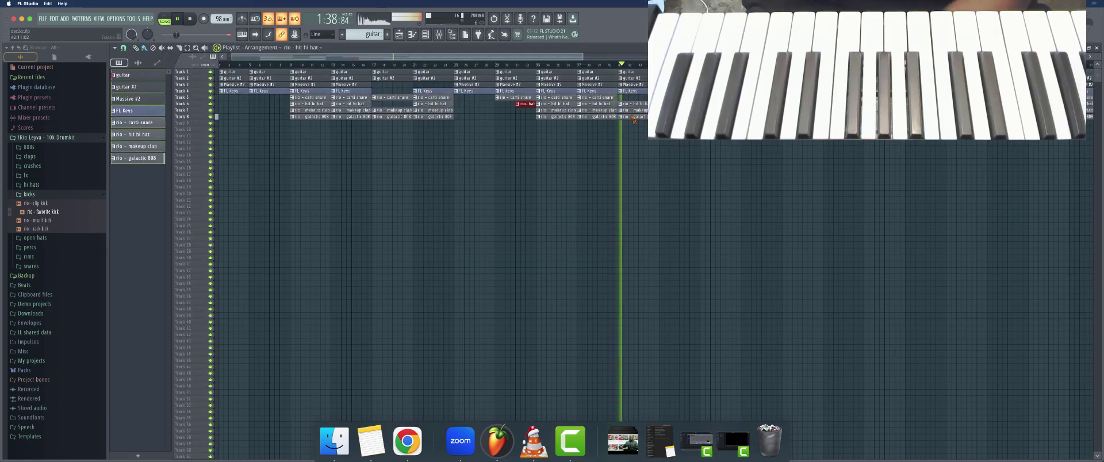
right_click(627, 78)
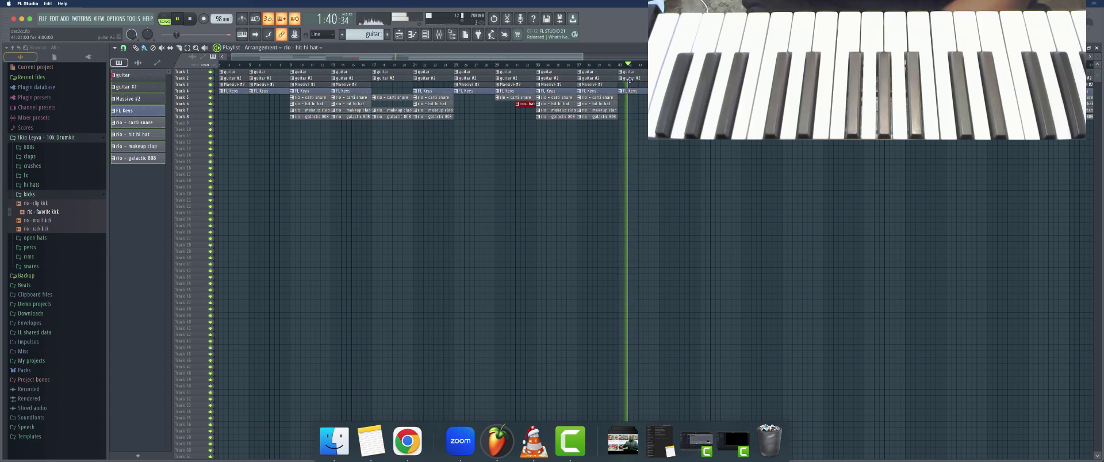
- Place makeup clap and carti snare clips back at bar 41, and restart playback just before that bar
left_click(624, 110)
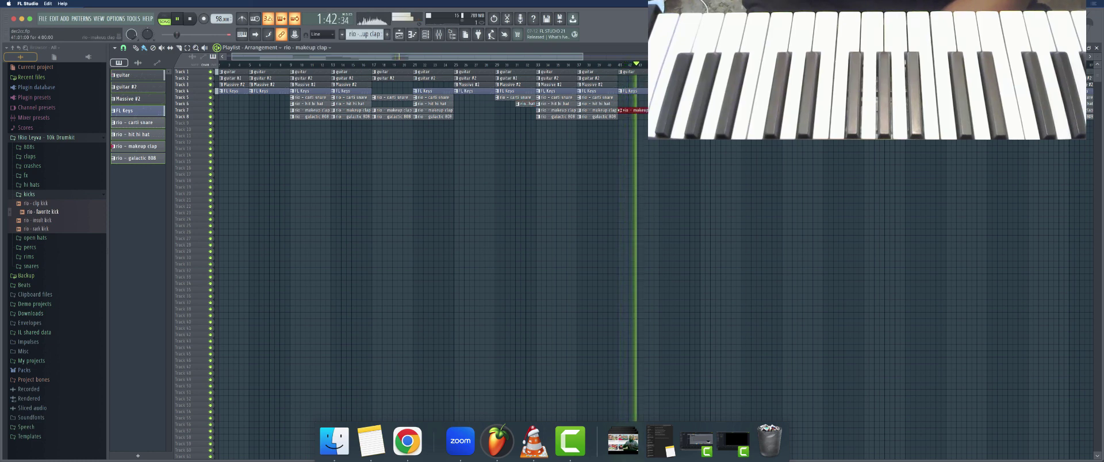
left_click(611, 65)
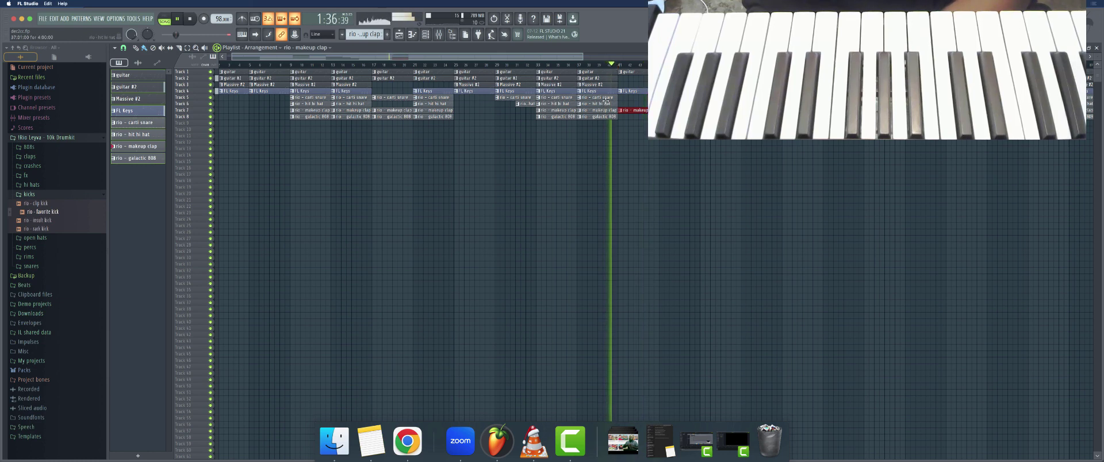
left_click(624, 99)
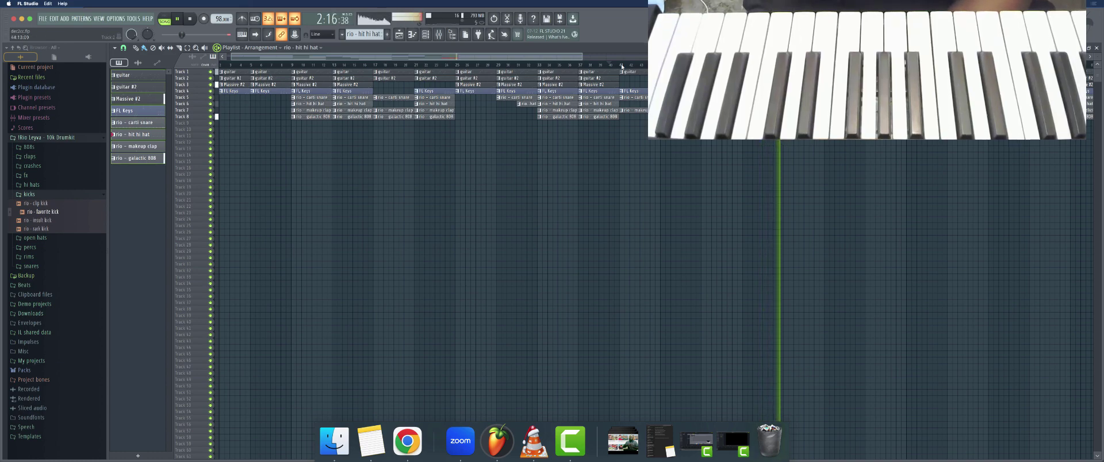
- Delete all clips on the eight tracks from bar 73 onward
scroll(569, 56, "down", 4)
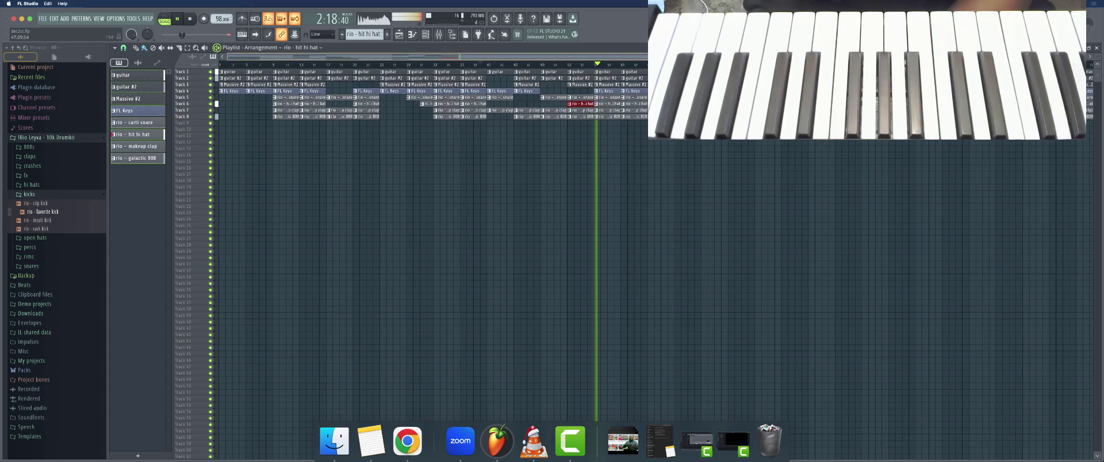
scroll(598, 57, "down", 5)
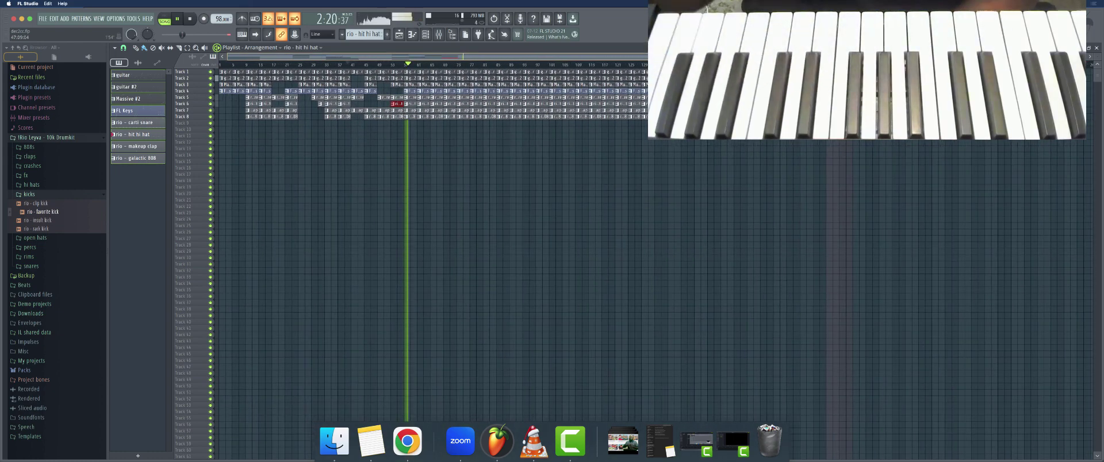
left_click_drag(803, 151, 429, 76)
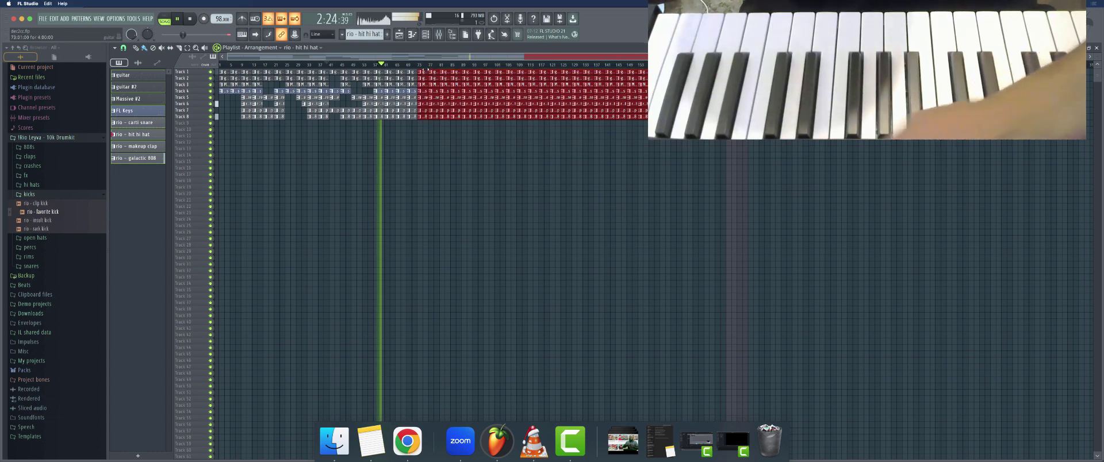
key("Delete")
scroll(428, 58, "up", 2)
scroll(428, 57, "up", 4)
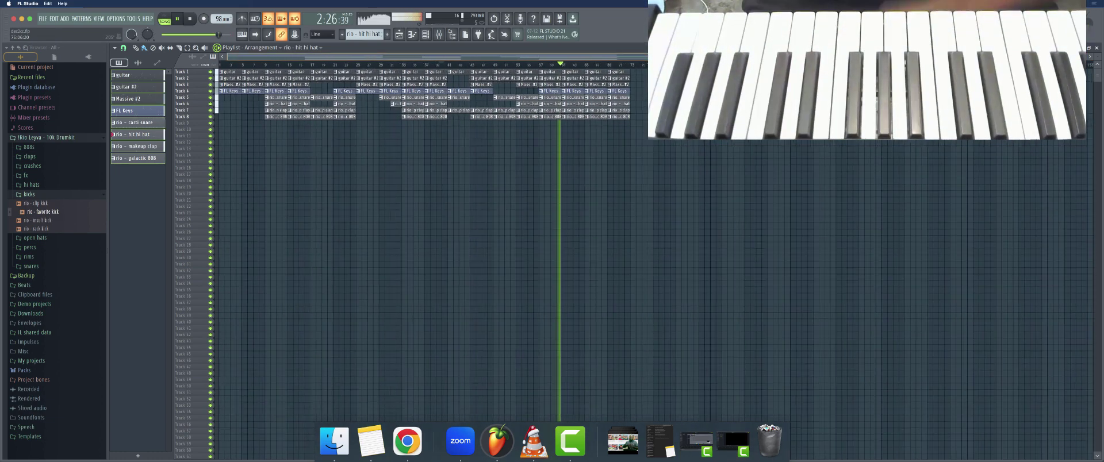
scroll(428, 58, "up", 1)
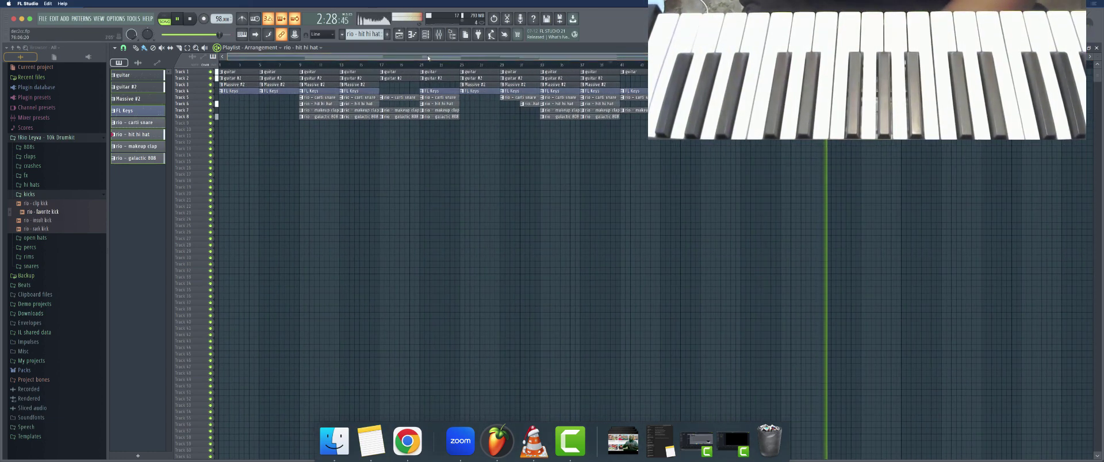